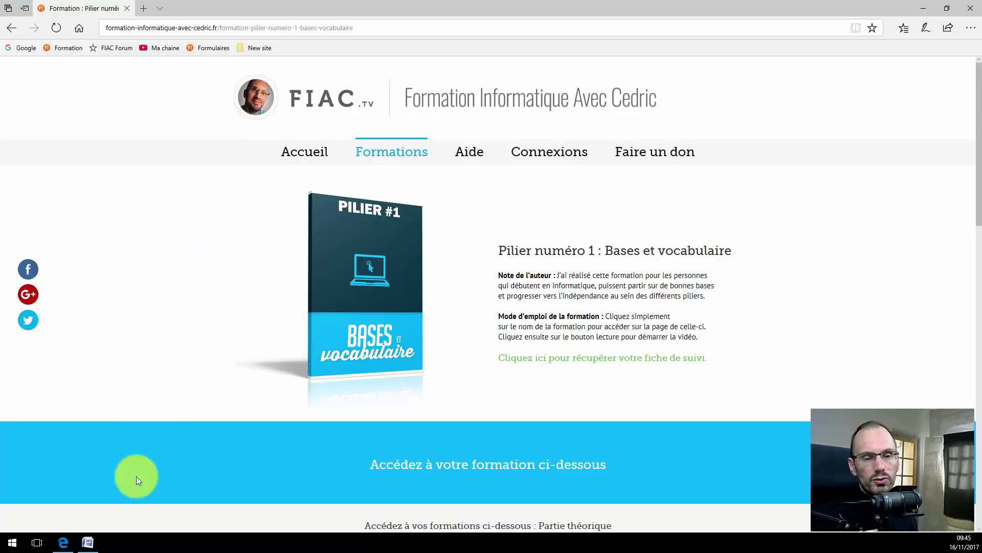
Step: Switch to the Microsoft Word document and copy its first paragraph, beginning "Le 24 octobre"
left_click(88, 542)
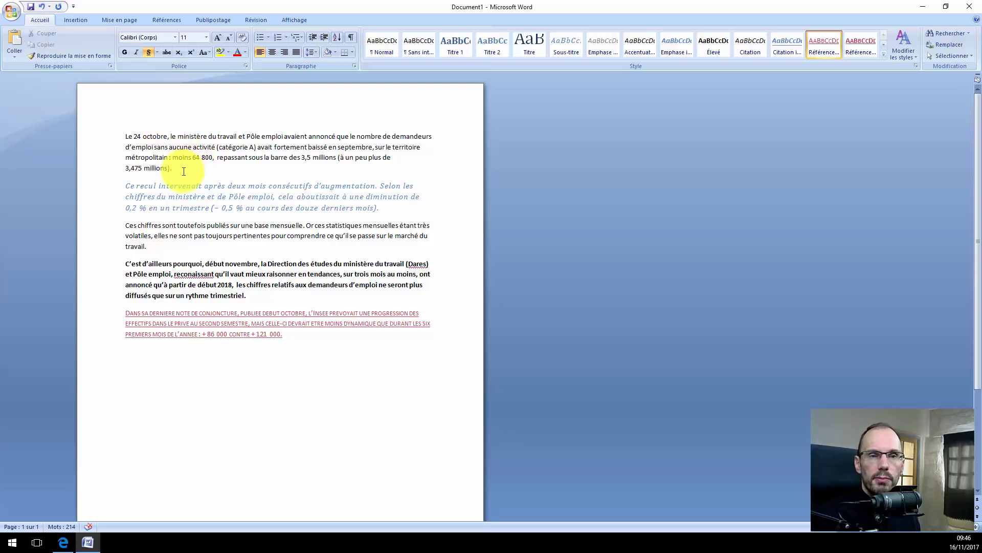
left_click_drag(176, 168, 127, 141)
key("ctrl+c")
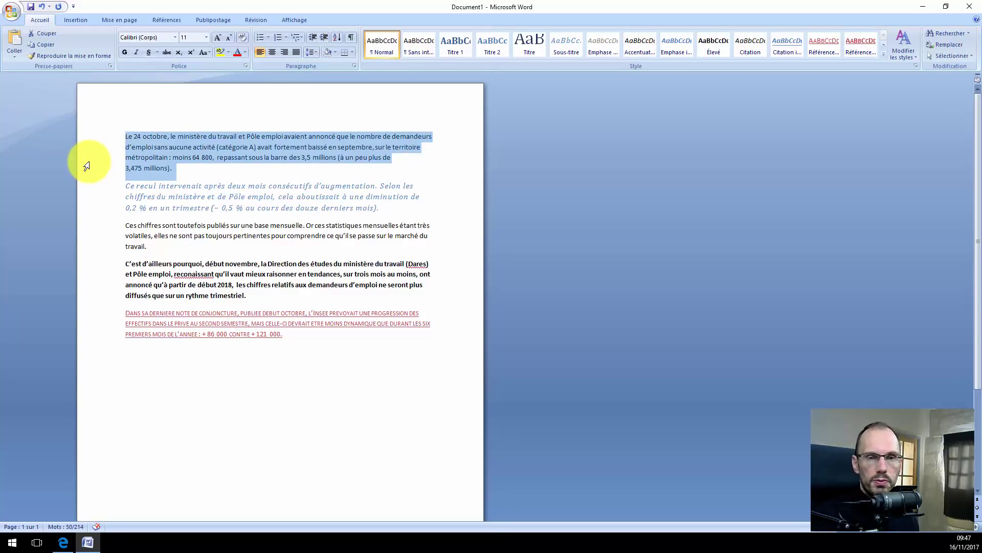
right_click(160, 142)
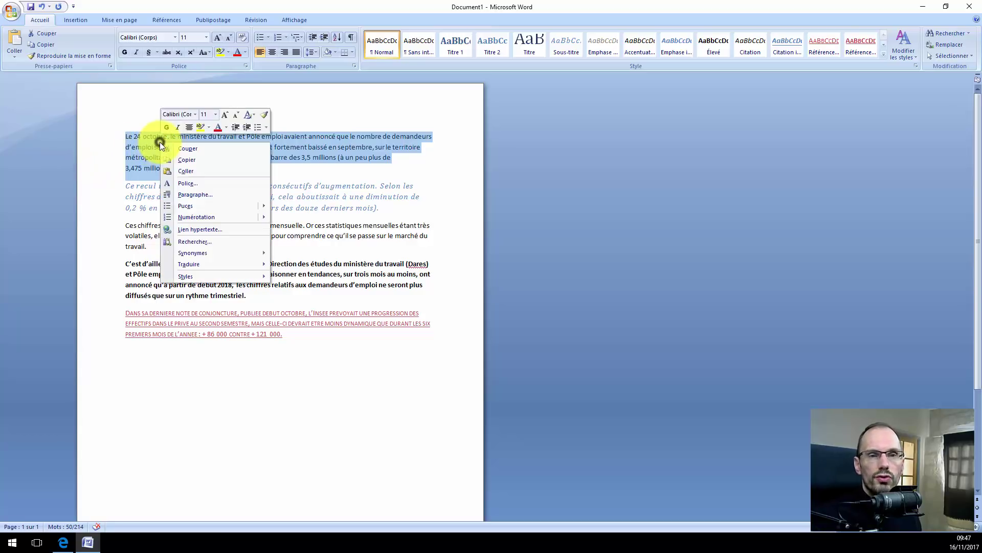
left_click(189, 160)
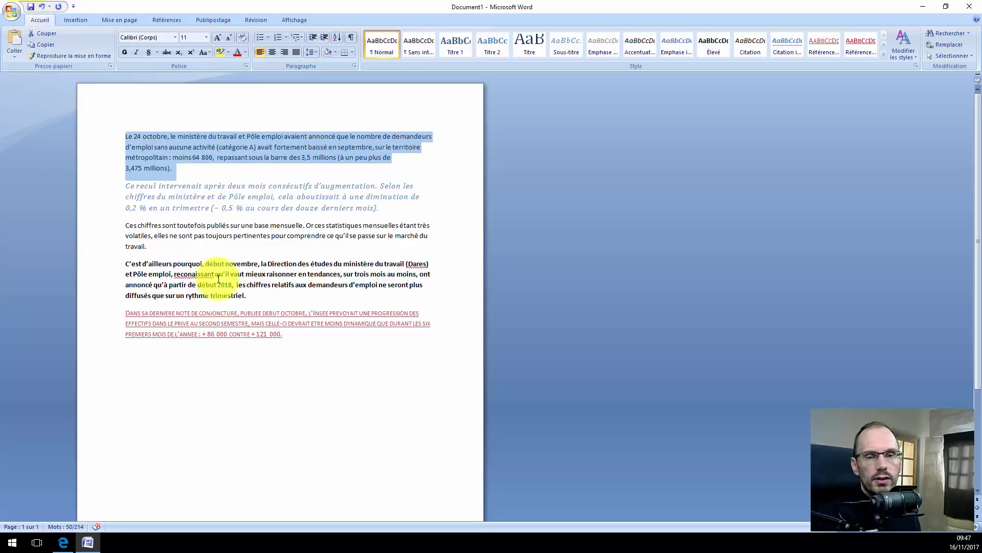
Step: Paste the copied paragraph on a new line below the red underlined paragraph
left_click(291, 337)
key("Return")
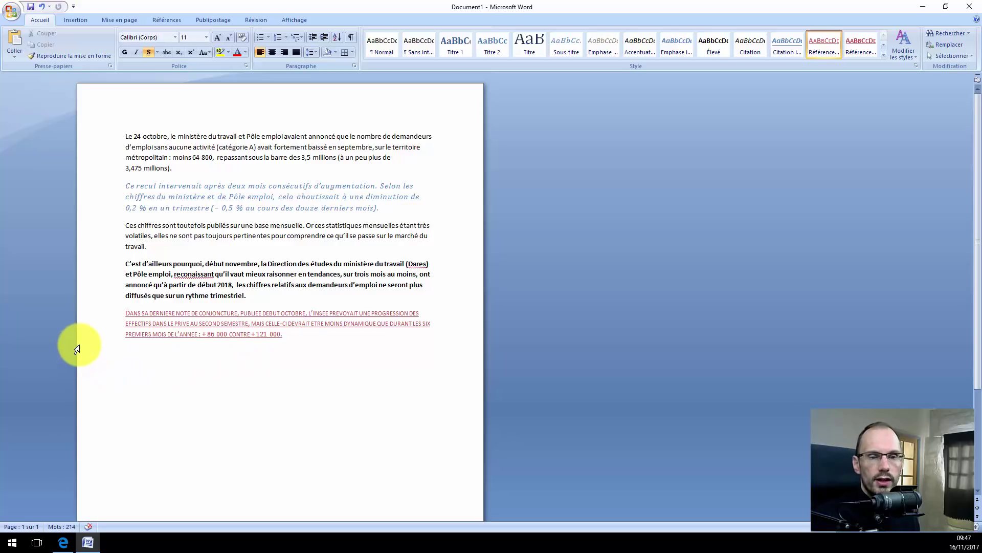
right_click(135, 367)
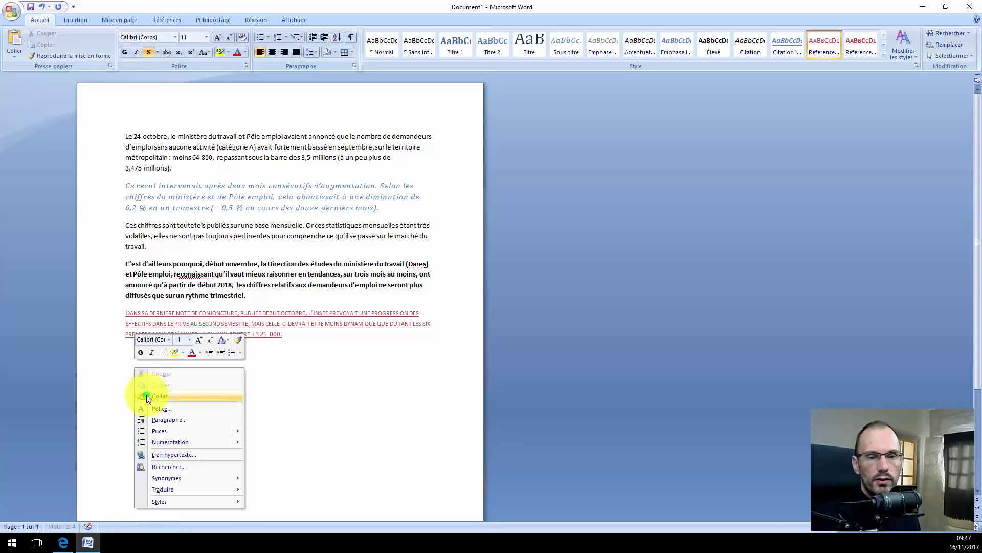
left_click(146, 396)
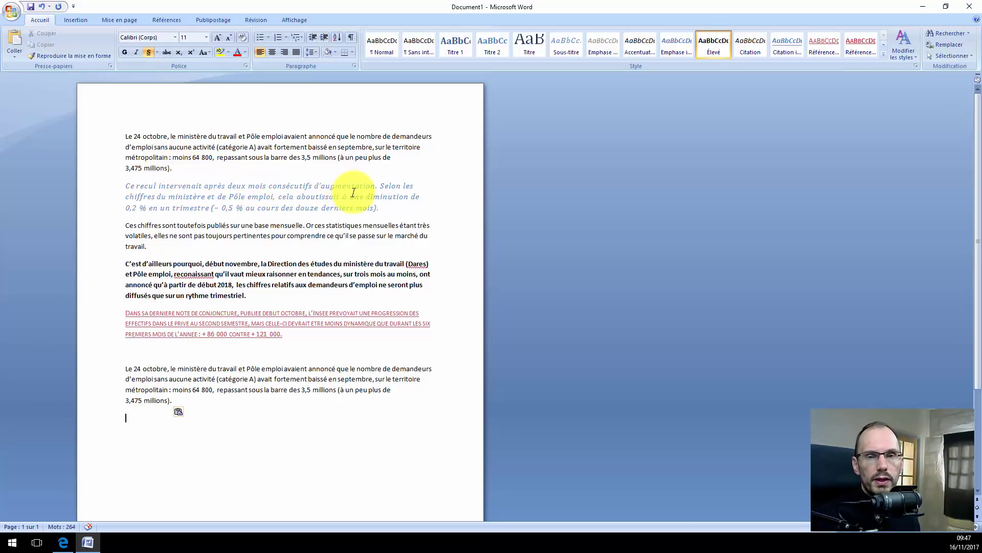
Step: Cut the blue italic paragraph beginning "Ce recul intervenait" out of the document
left_click_drag(378, 210, 117, 185)
key("ctrl+c")
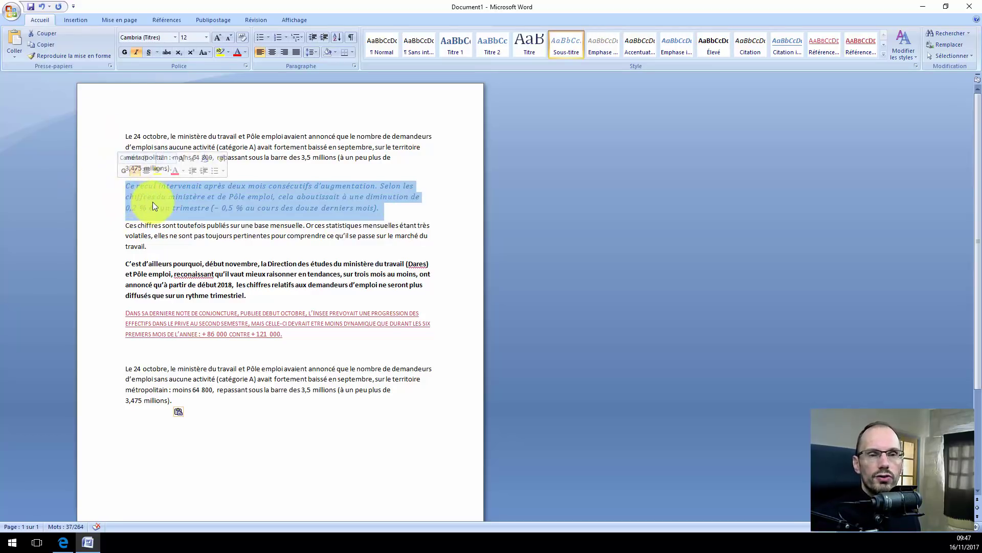
right_click(164, 194)
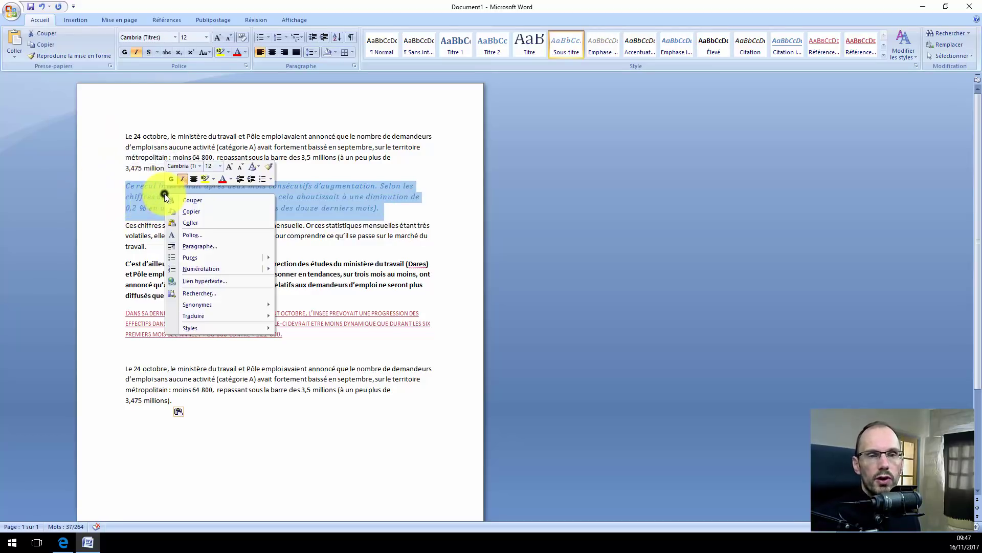
left_click(193, 200)
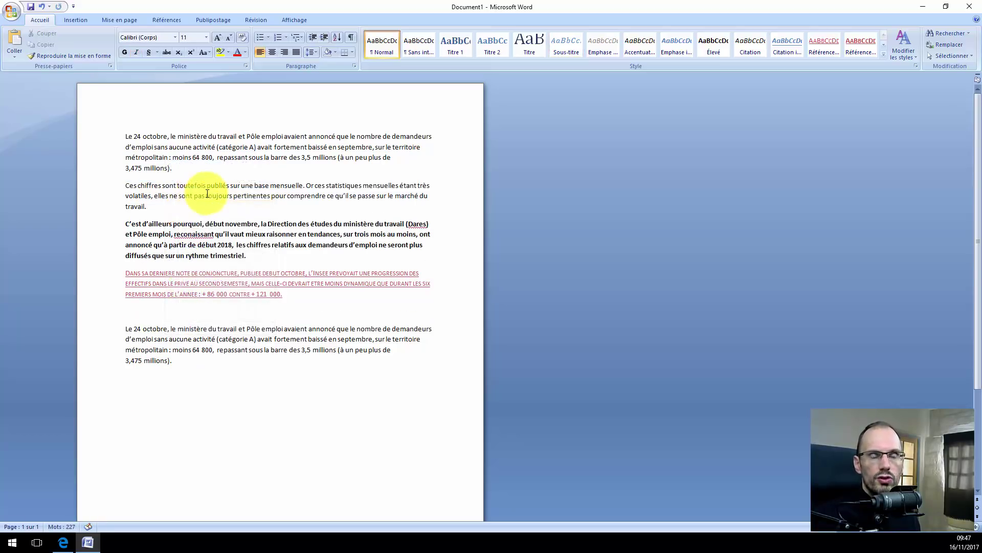
Step: Paste the cut blue italic paragraph below the last "Le 24 octobre" paragraph and remove the extra empty line after it
left_click(174, 365)
key("Return")
key("Return")
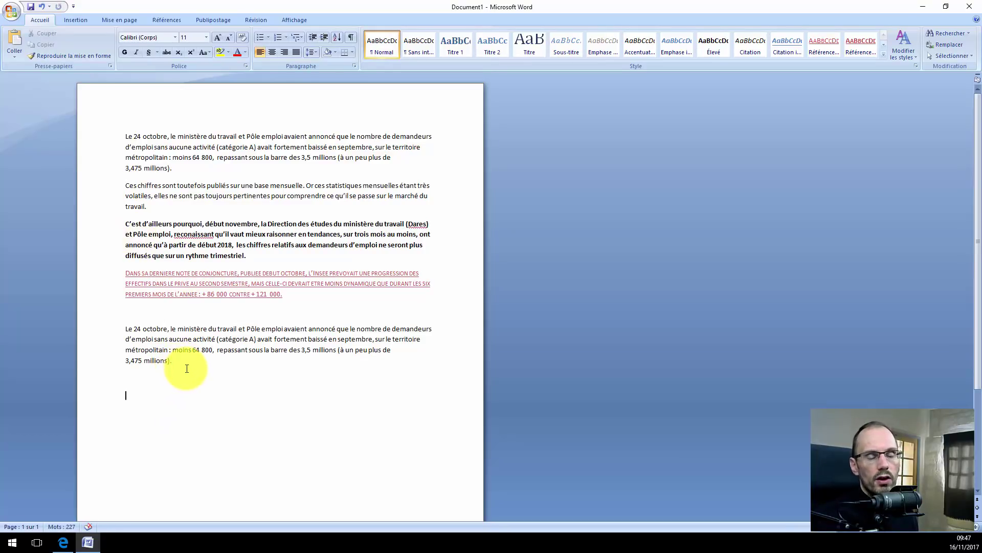
key("ctrl+v")
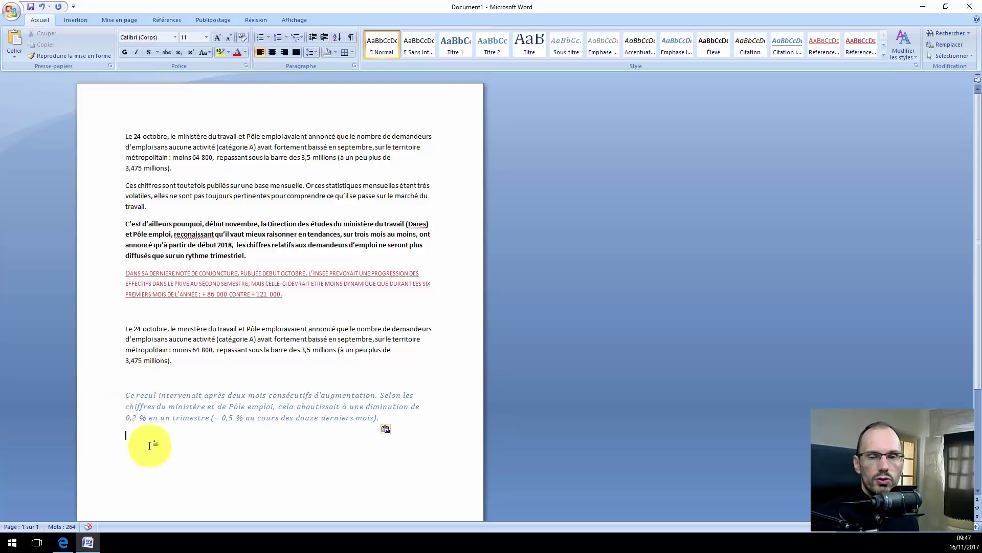
key("BackSpace")
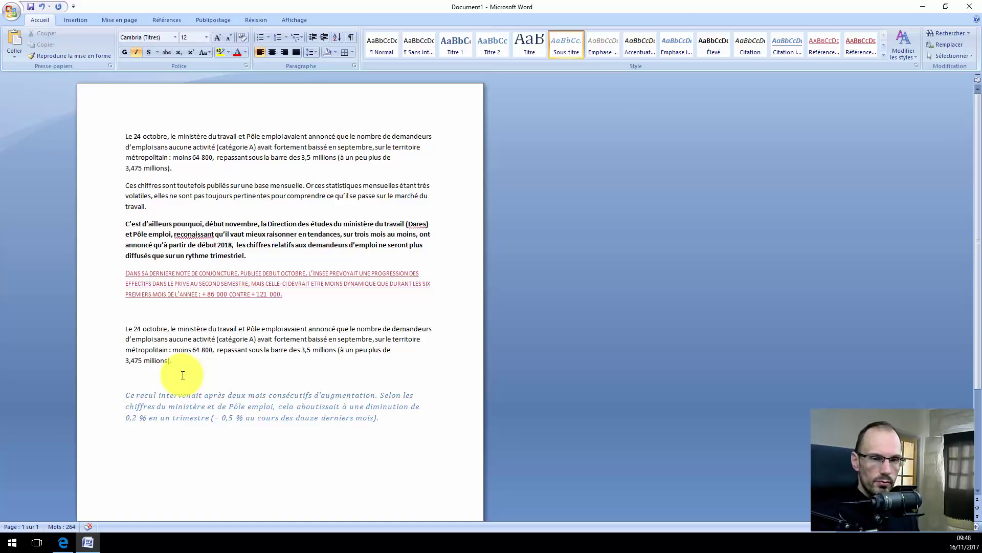
Step: Cut the paragraph beginning "Ces chiffres sont toutefois publiés" out of the document
left_click(152, 207)
left_click_drag(140, 206, 135, 187)
right_click(137, 185)
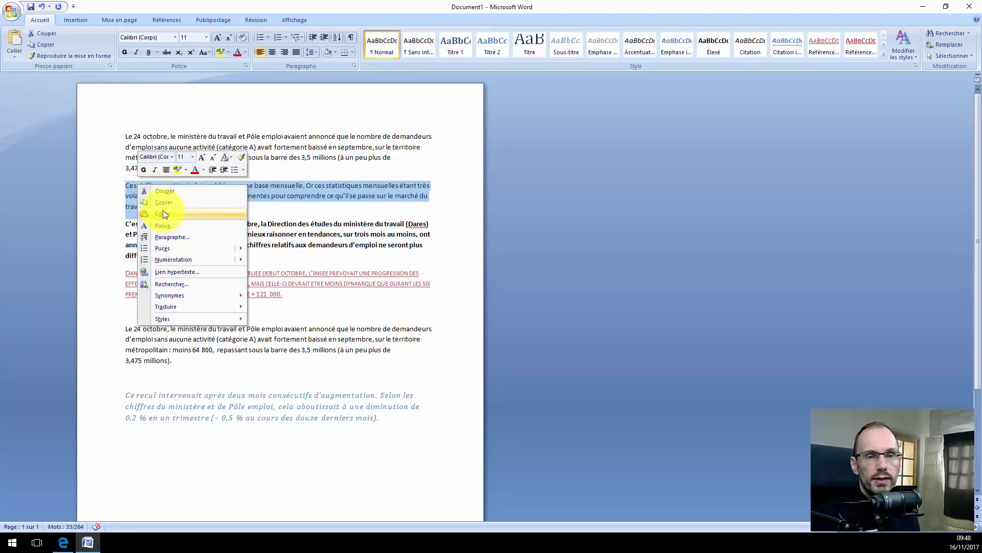
left_click(168, 192)
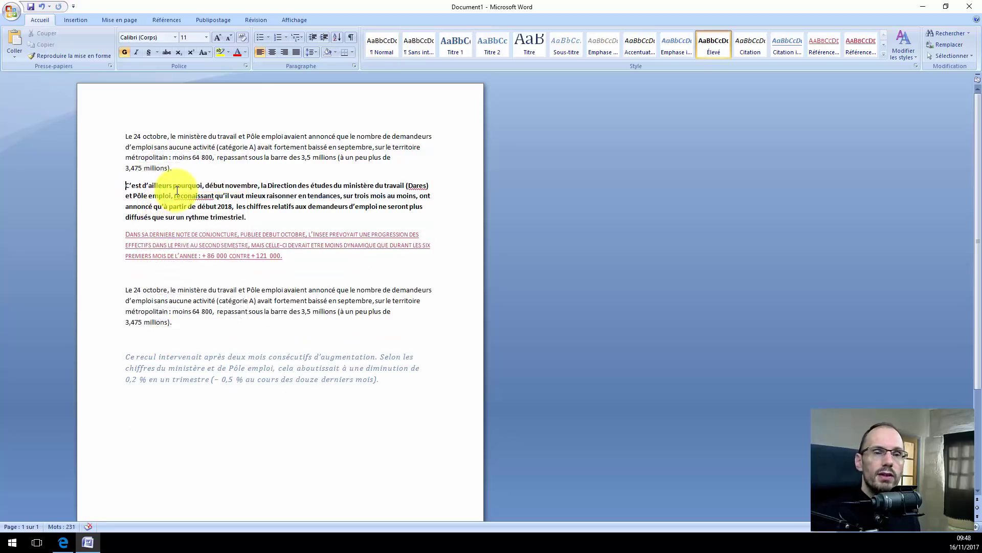
Step: Move the opening "Le 24 octobre" paragraph to the end of the document, below the blue italic paragraph, by cutting and pasting
left_click_drag(185, 168, 112, 138)
right_click(152, 146)
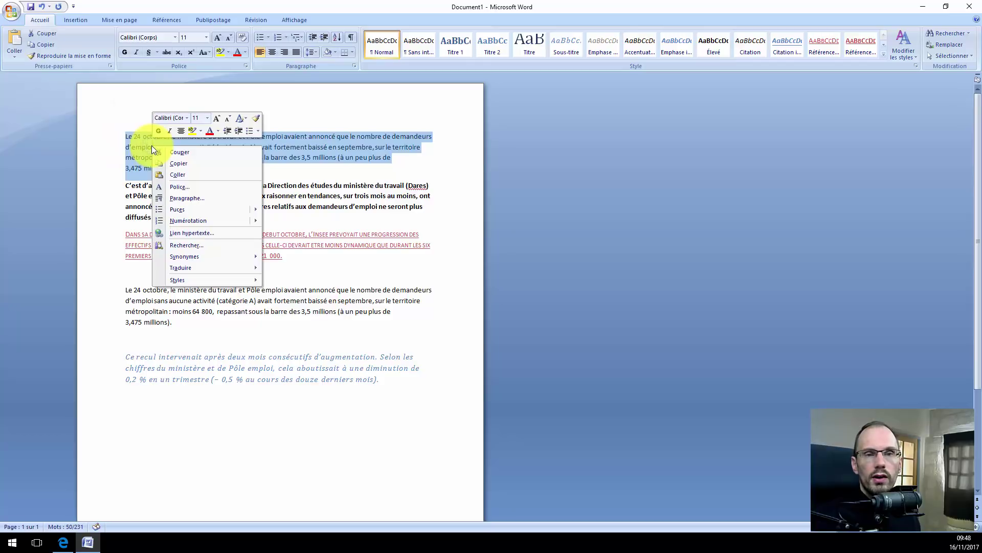
left_click(164, 153)
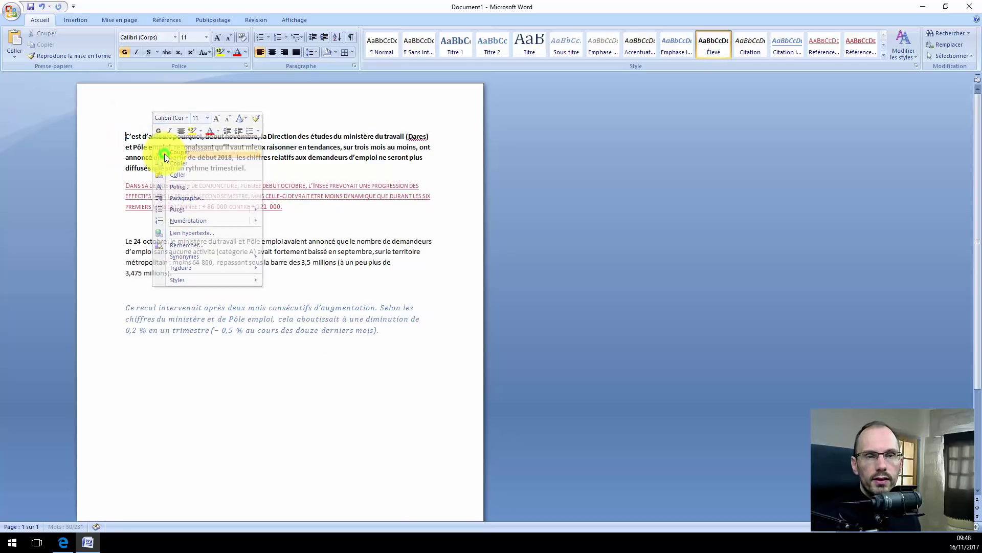
left_click(385, 331)
key("Return")
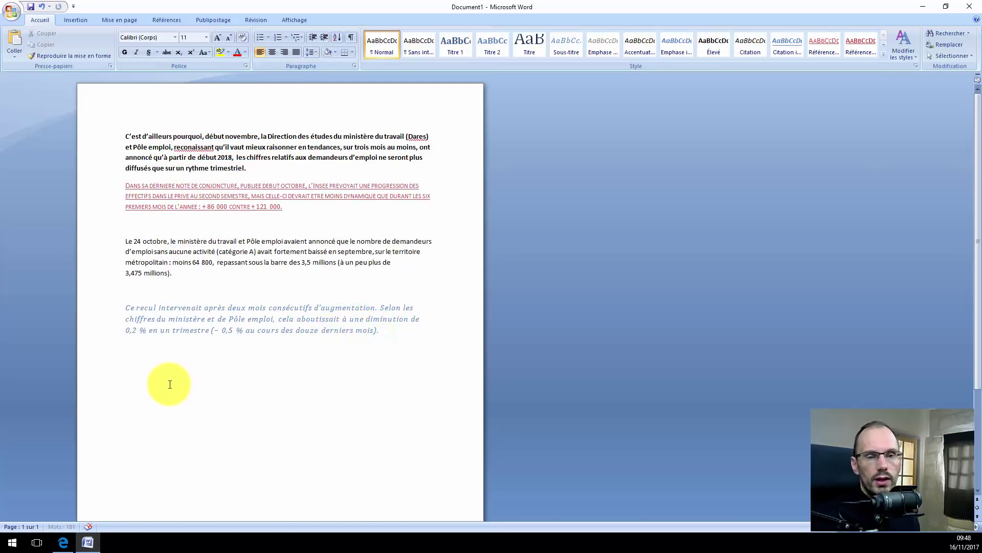
right_click(159, 370)
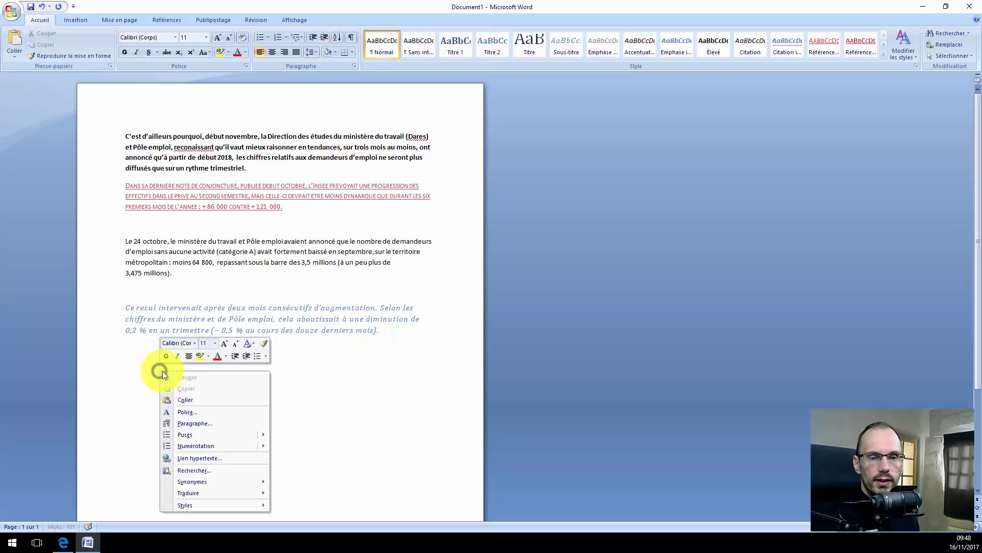
left_click(183, 396)
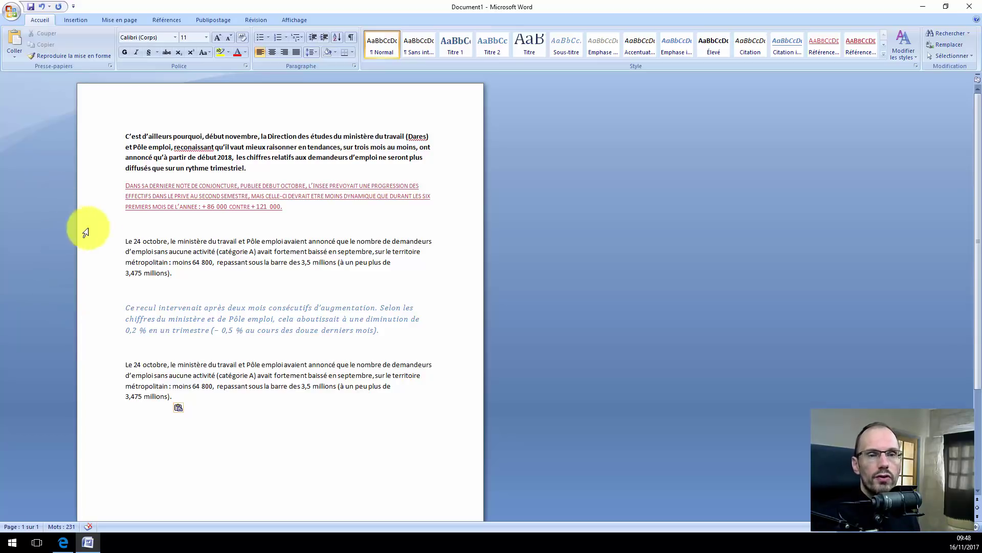
Step: Delete the empty lines separating the red, plain and blue italic paragraphs
left_click(143, 223)
key("BackSpace")
left_click(131, 273)
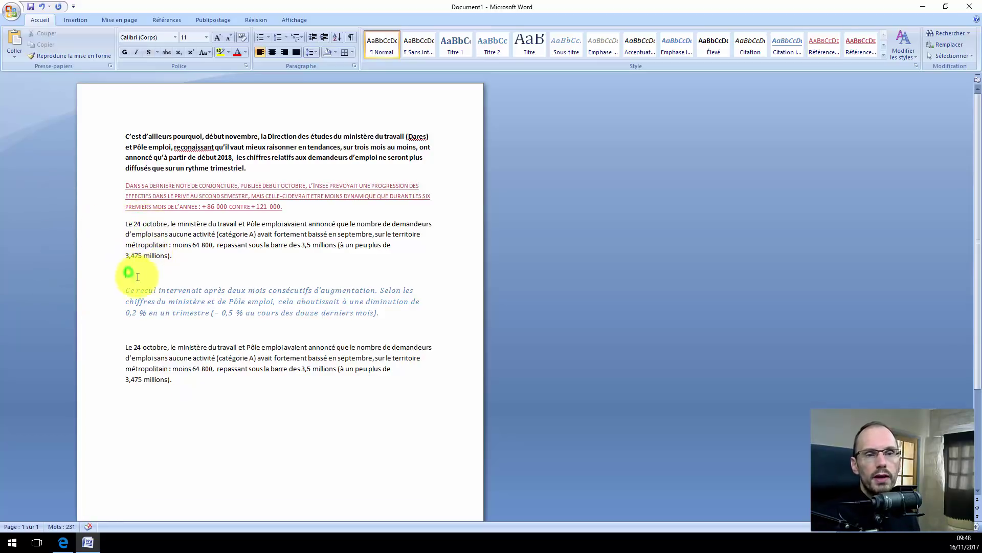
key("Delete")
left_click(143, 309)
key("Delete")
left_click(233, 359)
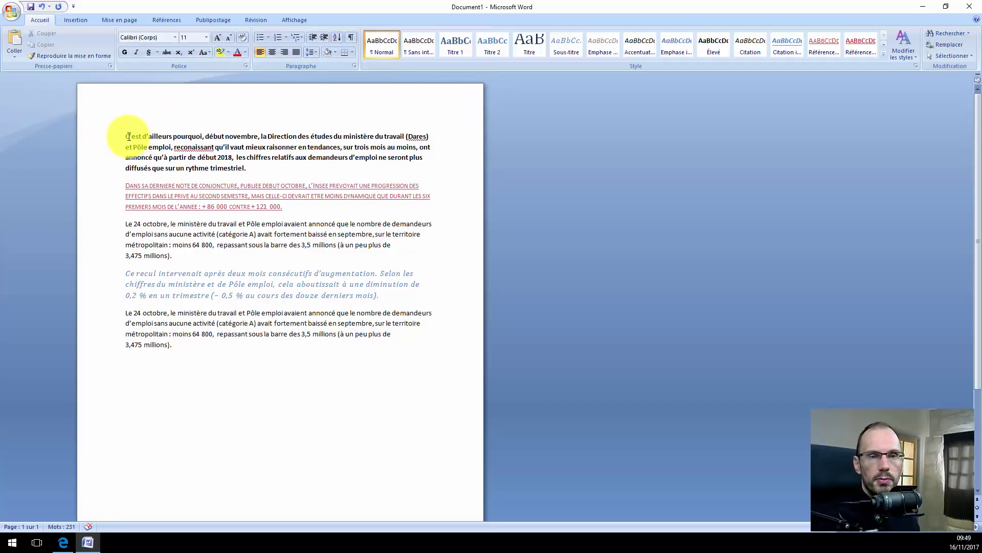
left_click_drag(252, 169, 124, 135)
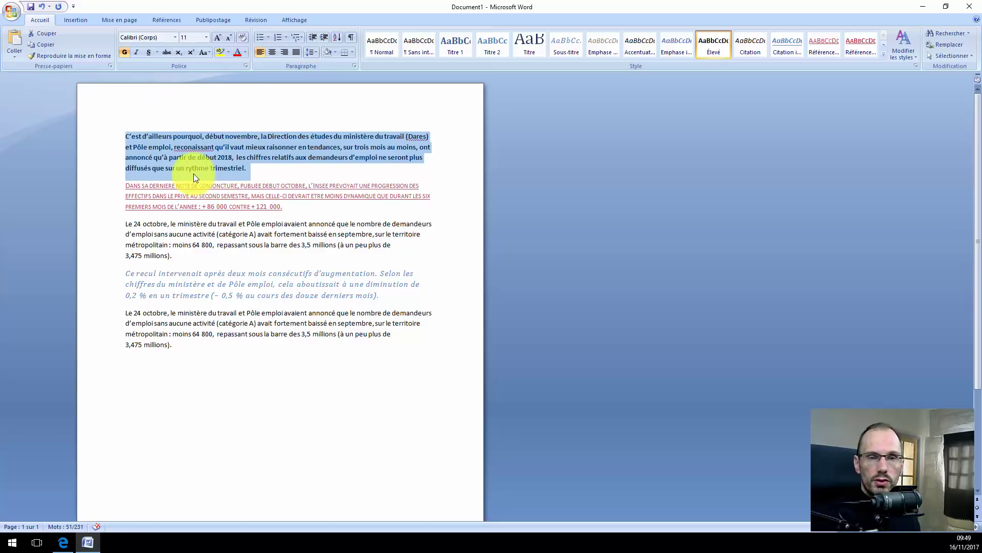
right_click(198, 157)
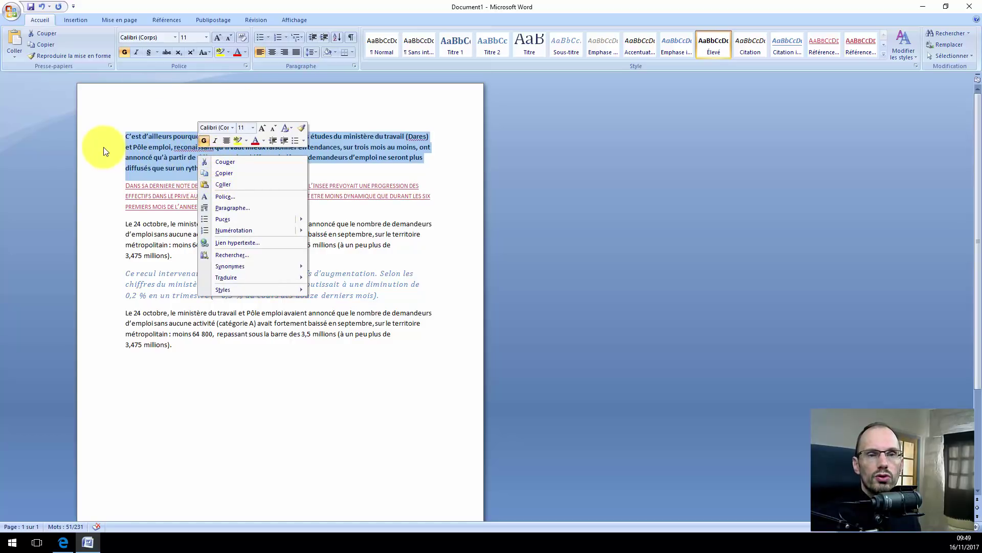
right_click(173, 146)
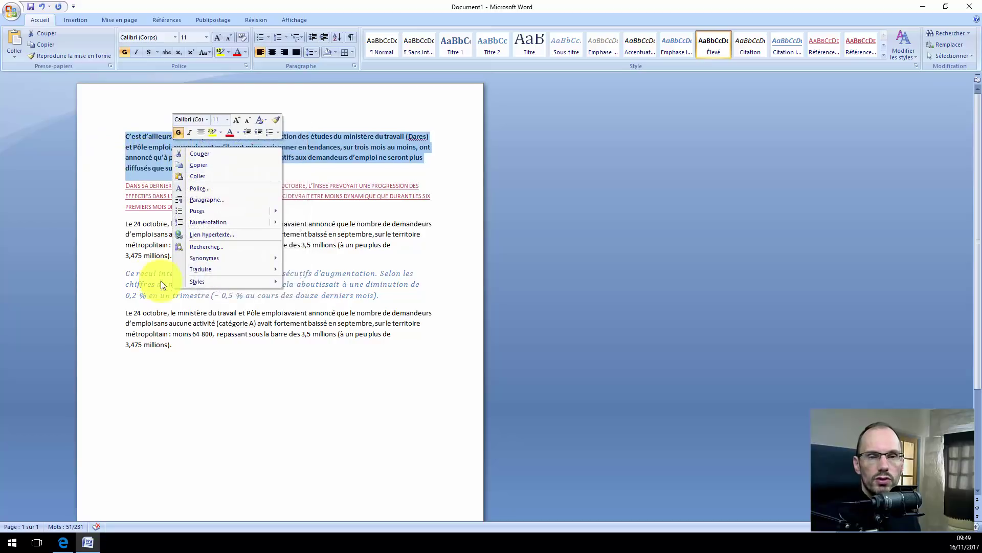
right_click(195, 367)
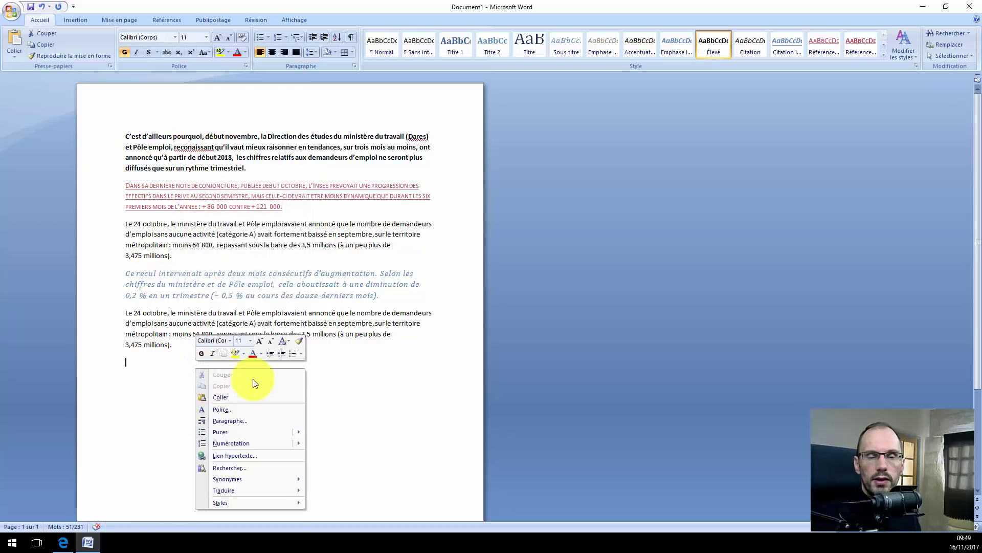
left_click(260, 167)
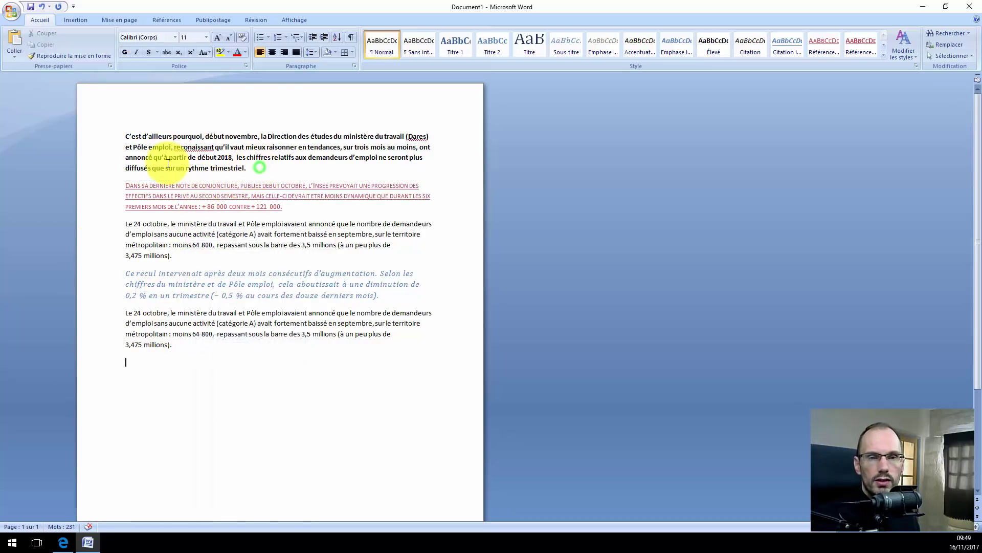
Step: Copy the bold paragraph at the beginning of the document, starting with "C'est d'ailleurs pourquoi"
left_click_drag(251, 168, 121, 137)
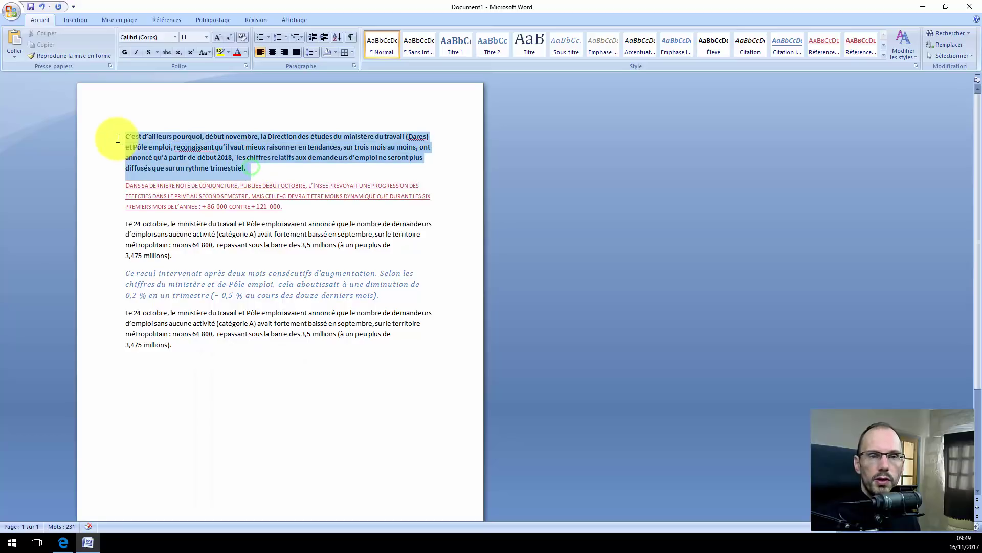
right_click(226, 143)
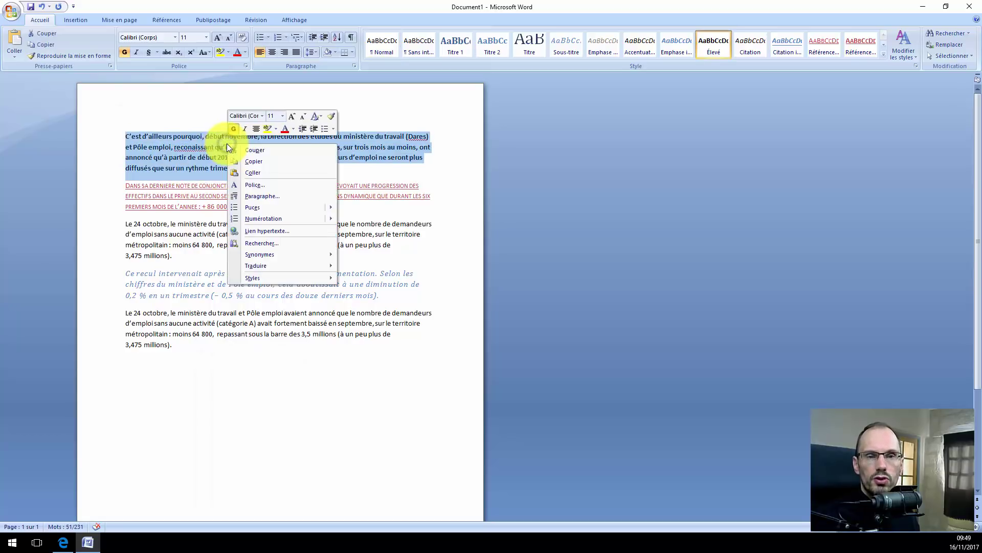
left_click(251, 162)
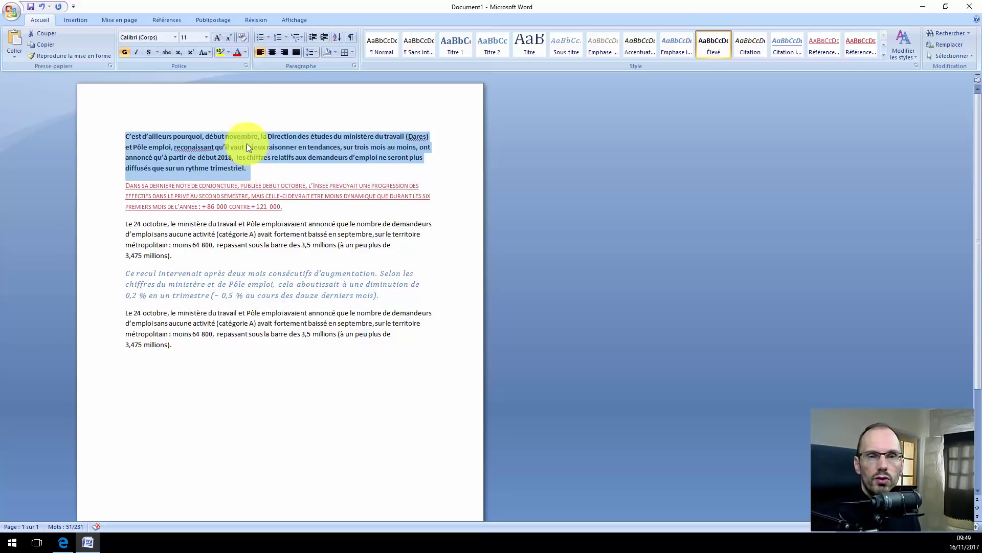
right_click(247, 144)
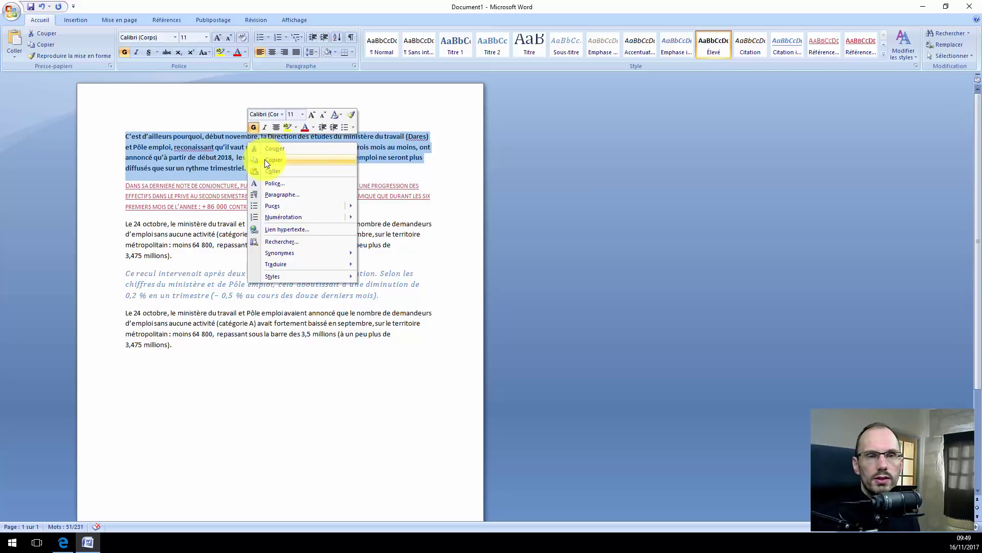
left_click(108, 134)
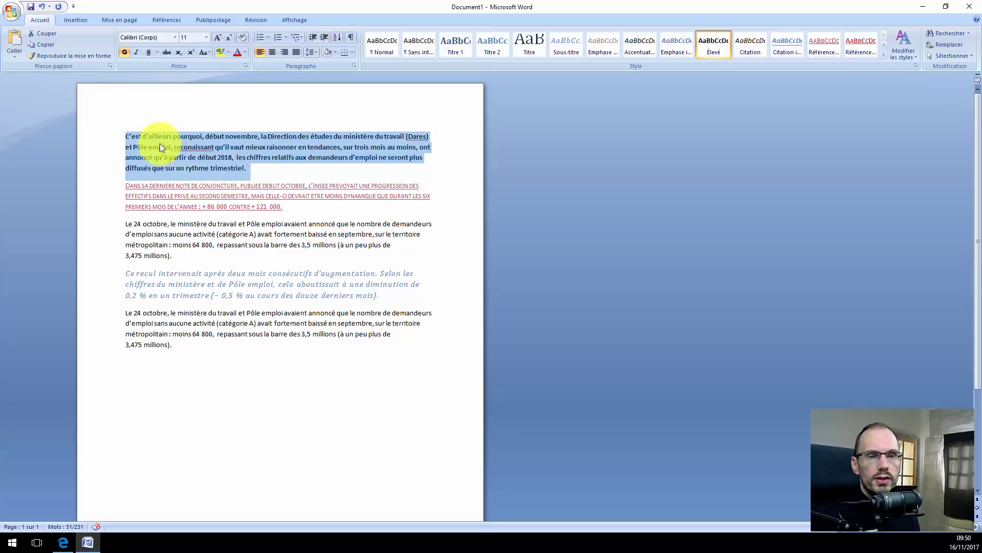
right_click(144, 145)
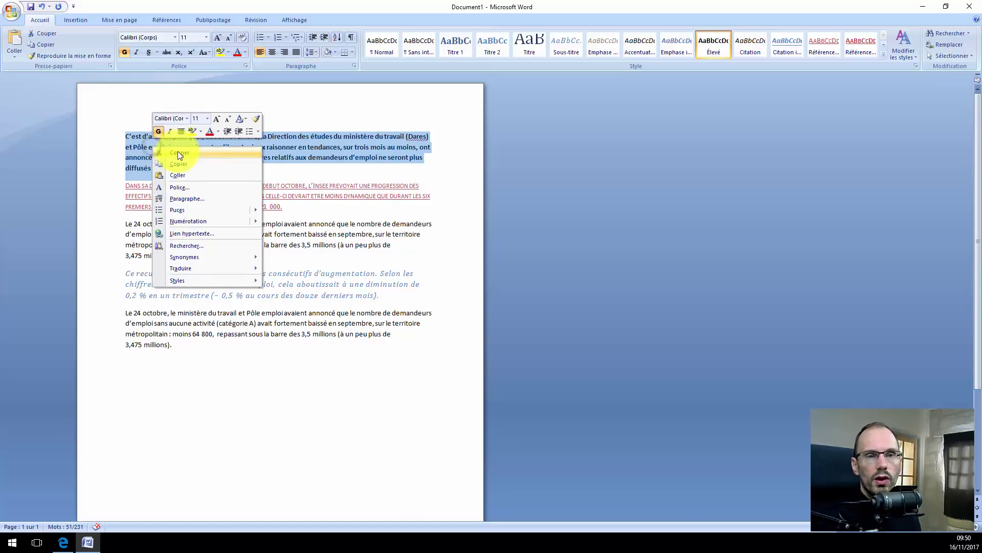
left_click(184, 163)
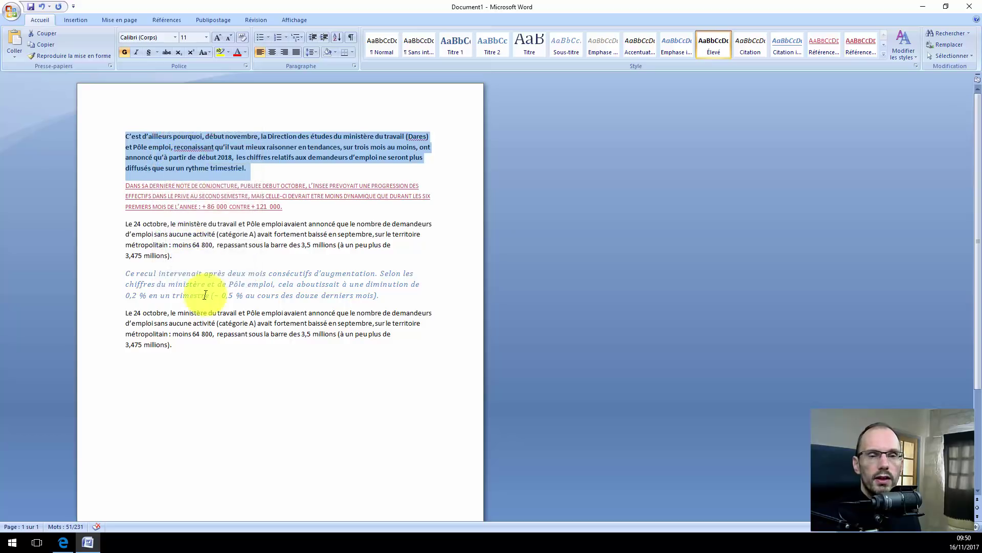
Step: Paste the copied bold paragraph at the end of the document, a few empty lines below the last "Le 24 octobre" paragraph
left_click(191, 350)
key("Return")
key("Return")
key("Return")
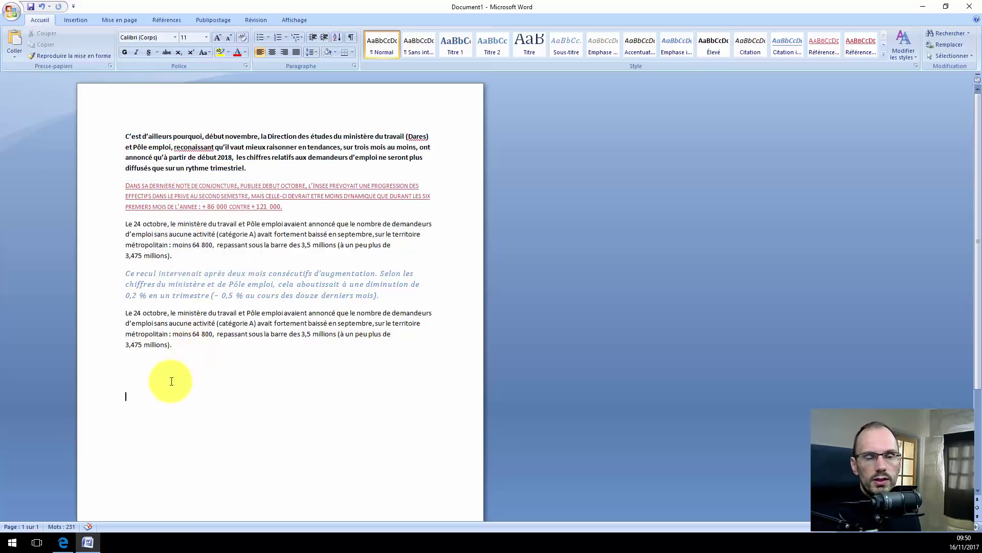
right_click(145, 391)
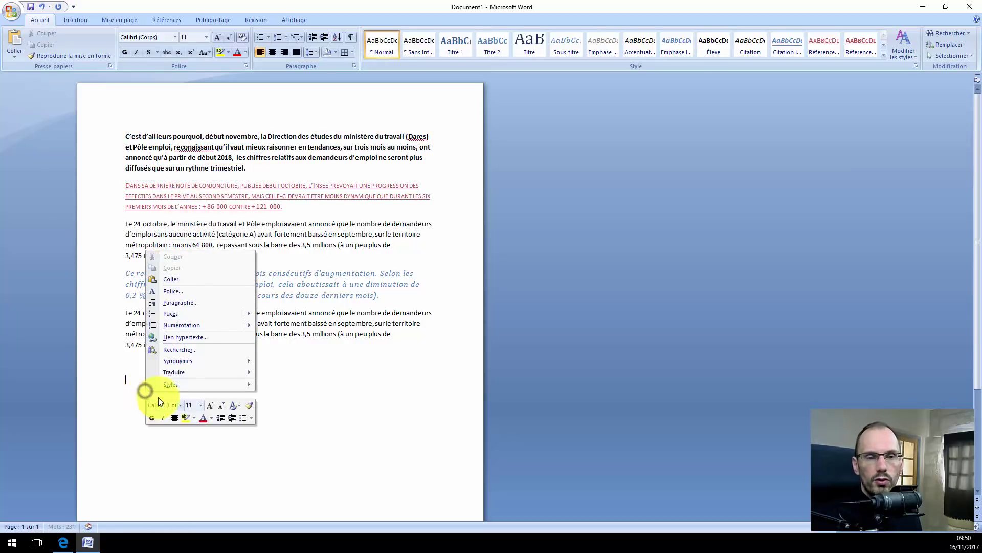
left_click(176, 279)
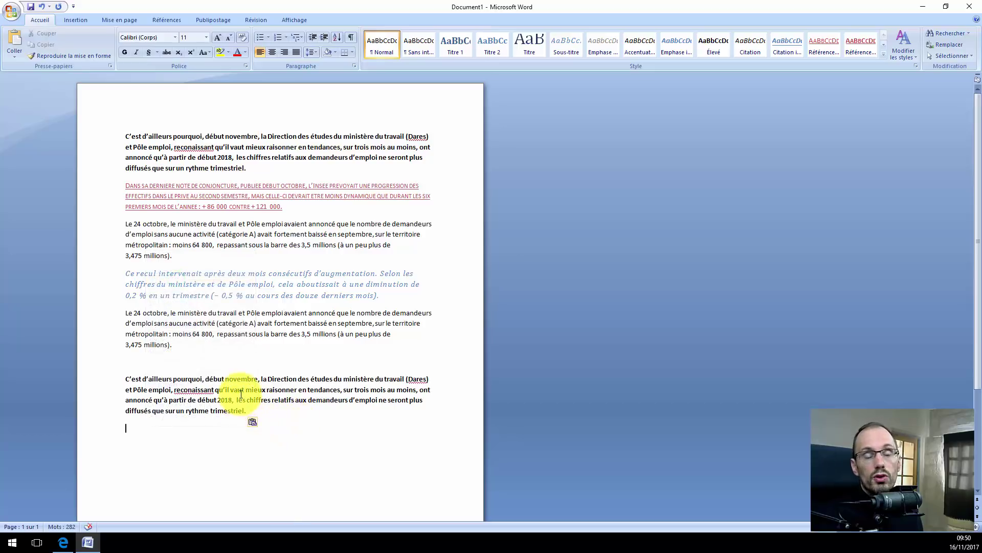
Step: Delete the pasted bold paragraph from the end of the document
left_click_drag(248, 410, 110, 378)
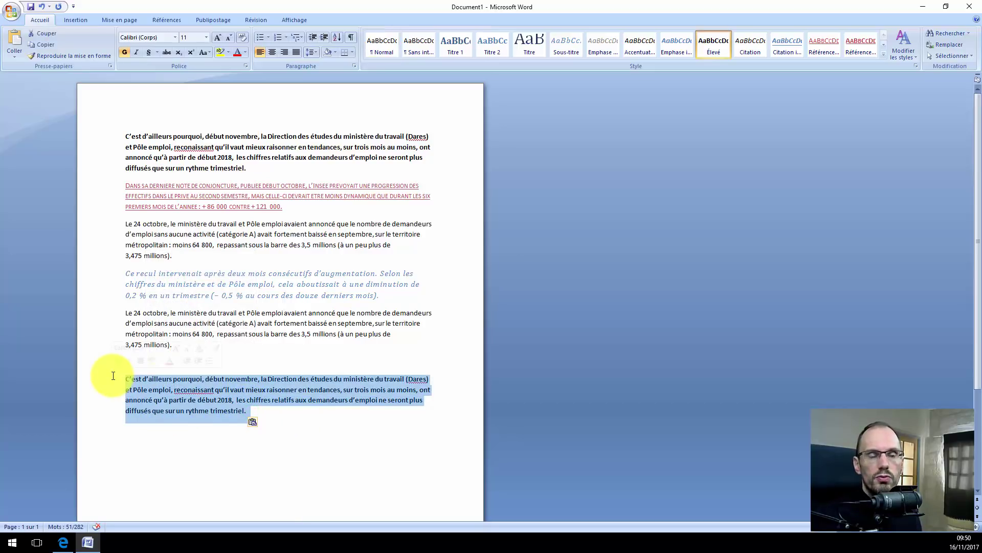
key("Delete")
key("BackSpace")
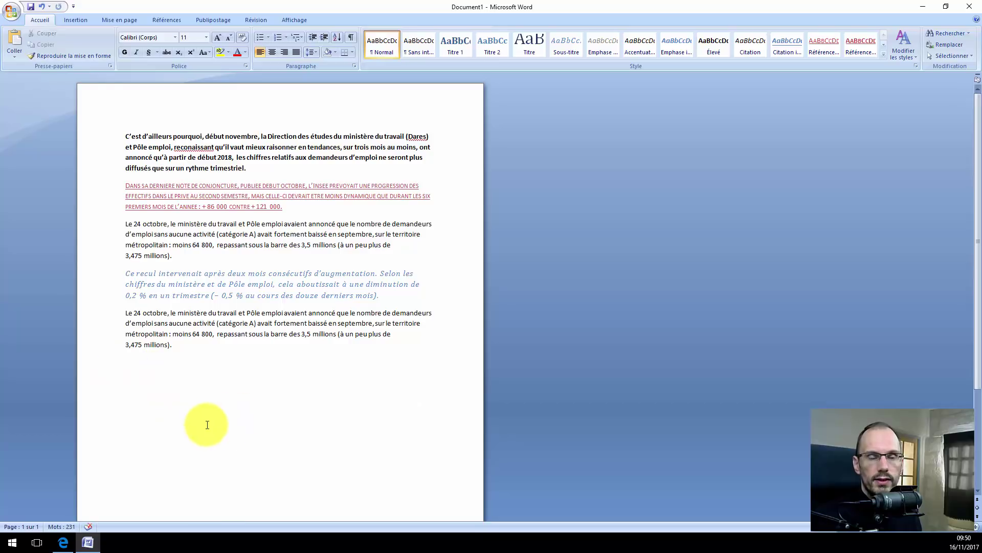
Step: Copy the "Le 24 octobre" paragraph above the blue italic text and paste it at the end of the document, below the empty line
triple_click(161, 245)
key("ctrl+c")
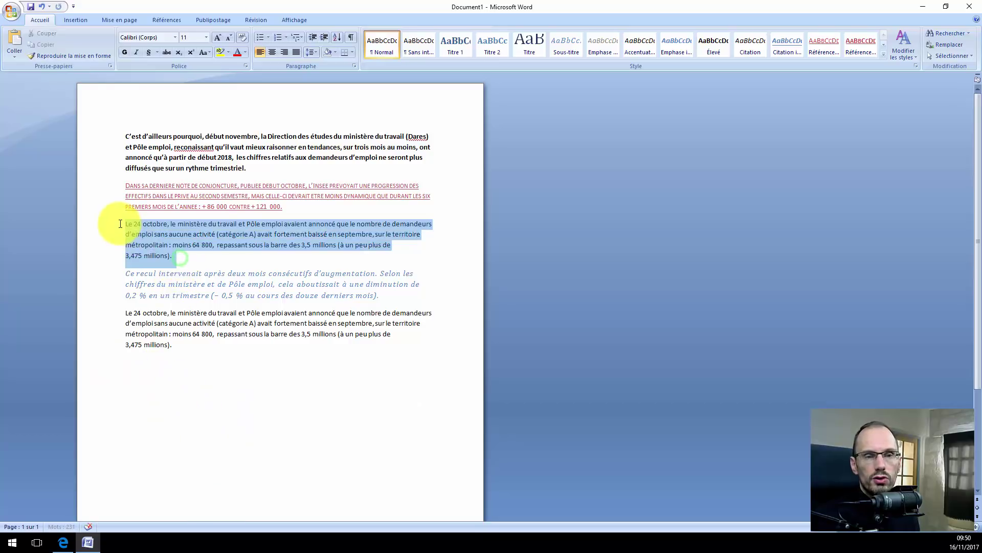
right_click(145, 244)
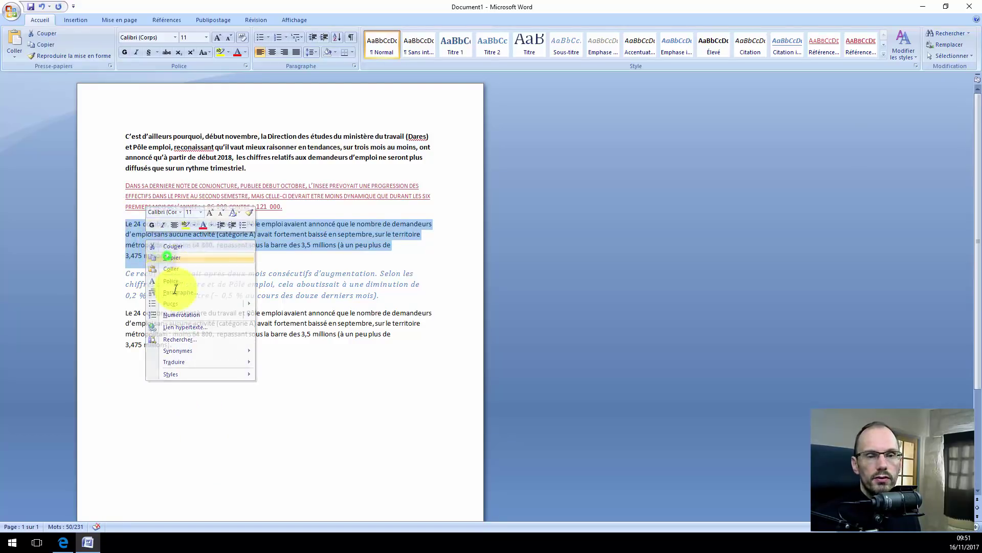
left_click(172, 261)
left_click(160, 390)
right_click(147, 377)
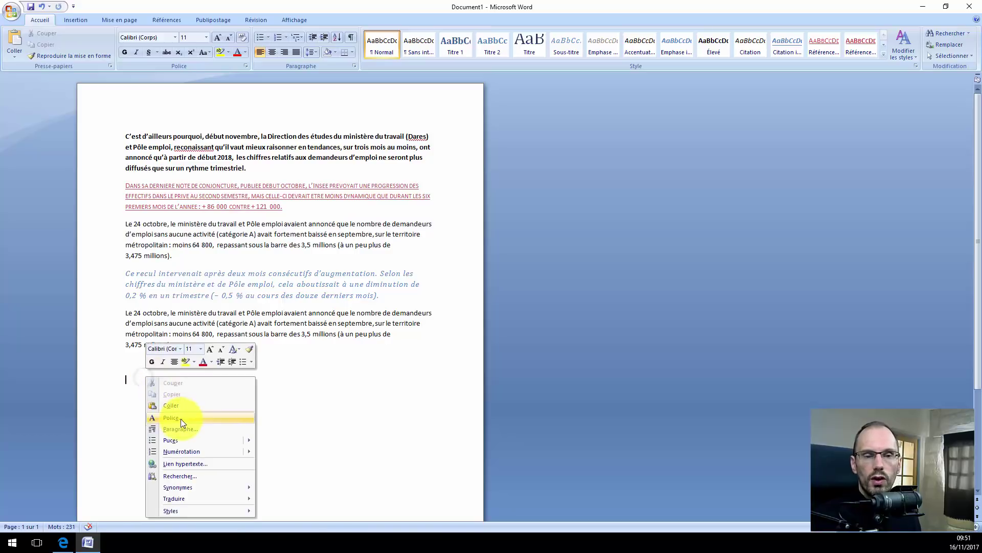
left_click(176, 406)
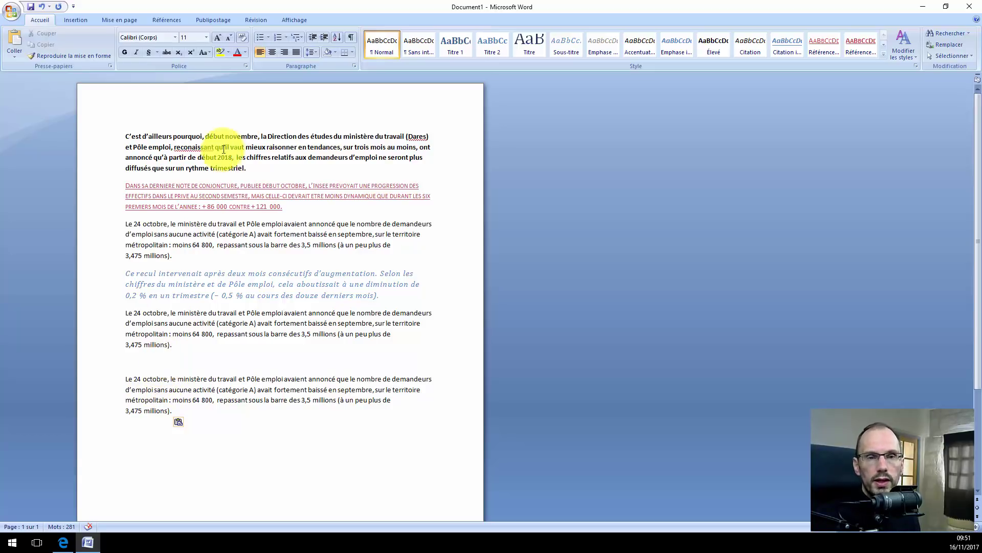
Step: Copy the bold opening paragraph starting with "C'est d'ailleurs pourquoi"
left_click_drag(252, 169, 107, 137)
key("ctrl+c")
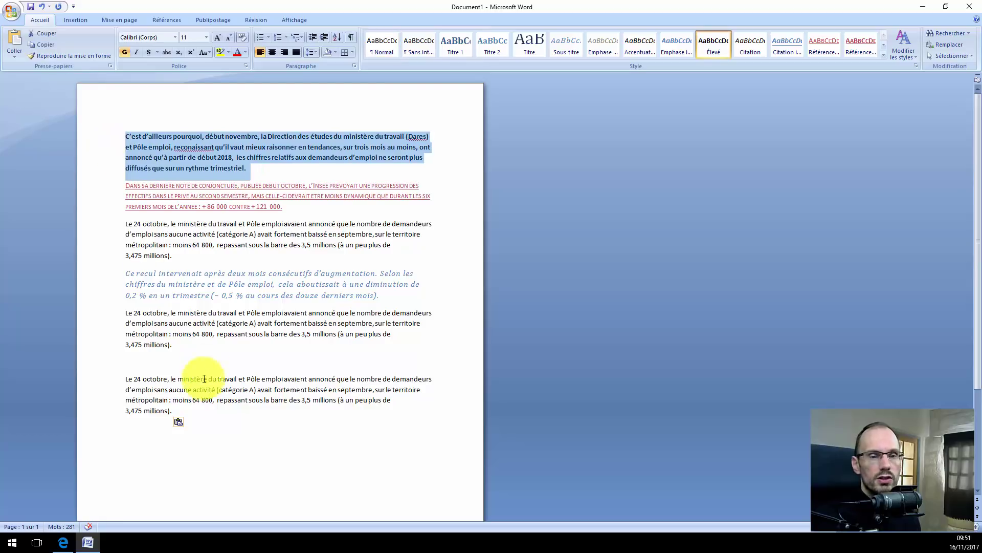
left_click_drag(175, 417, 115, 388)
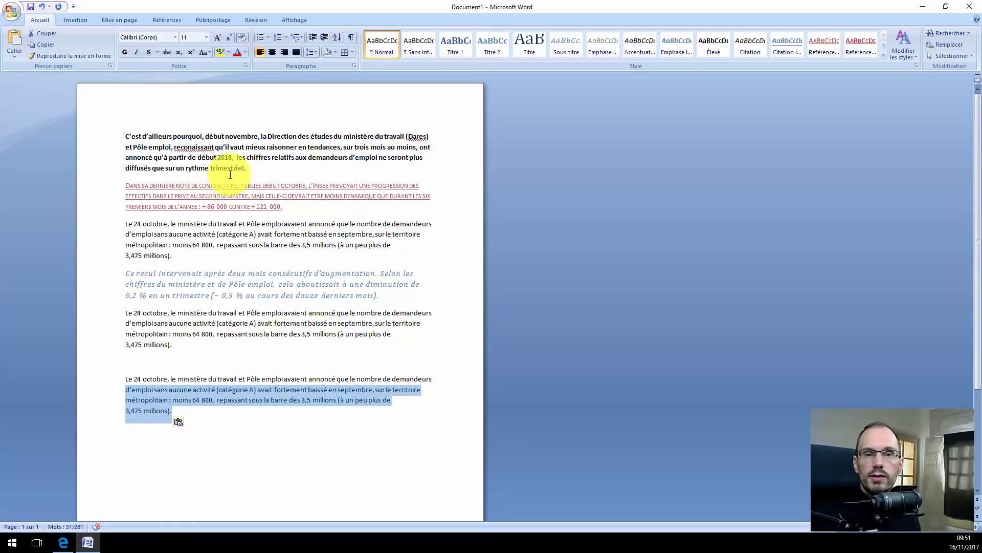
left_click_drag(250, 169, 127, 131)
right_click(152, 149)
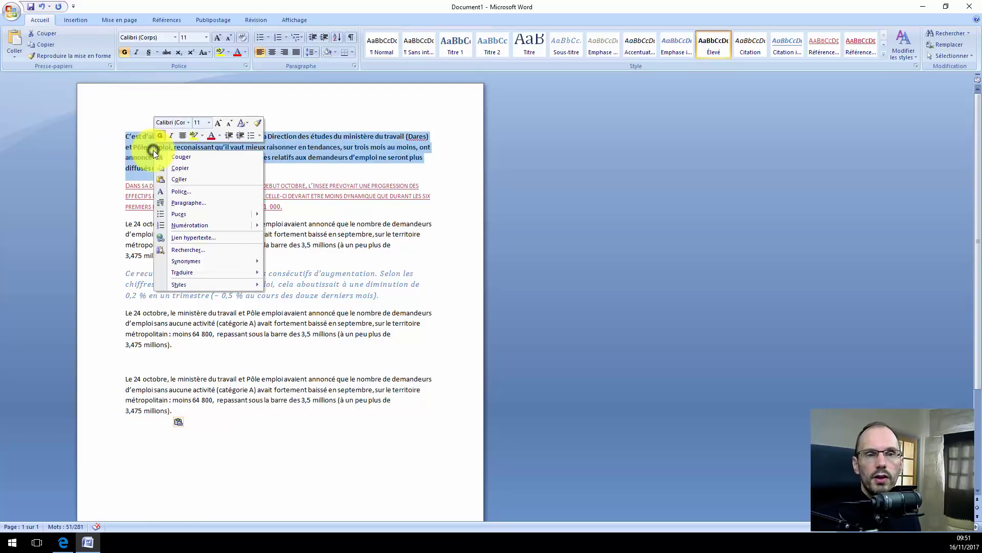
left_click(175, 168)
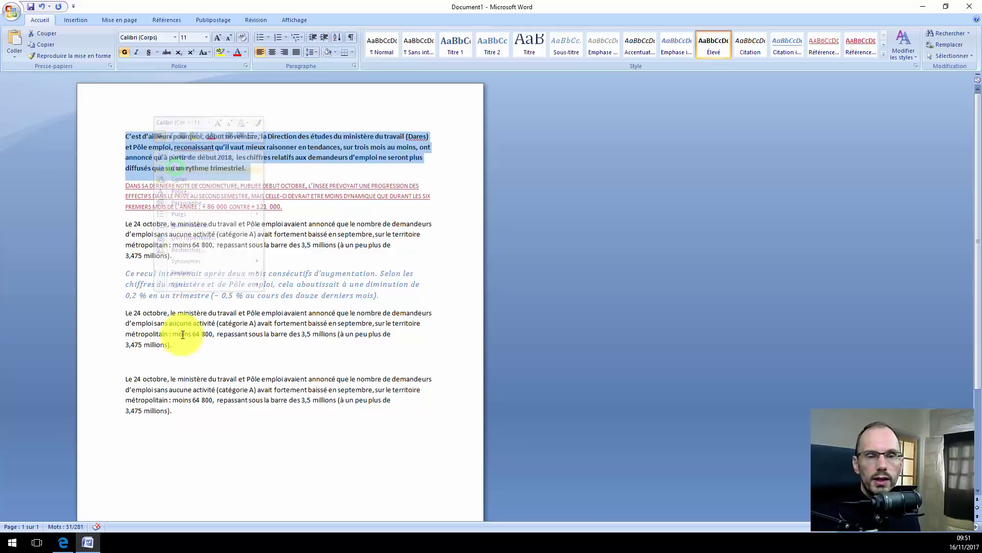
Step: Insert empty lines between the last two "Le 24 octobre" paragraphs and paste the bold paragraph there
left_click(146, 358)
key("Return")
key("Return")
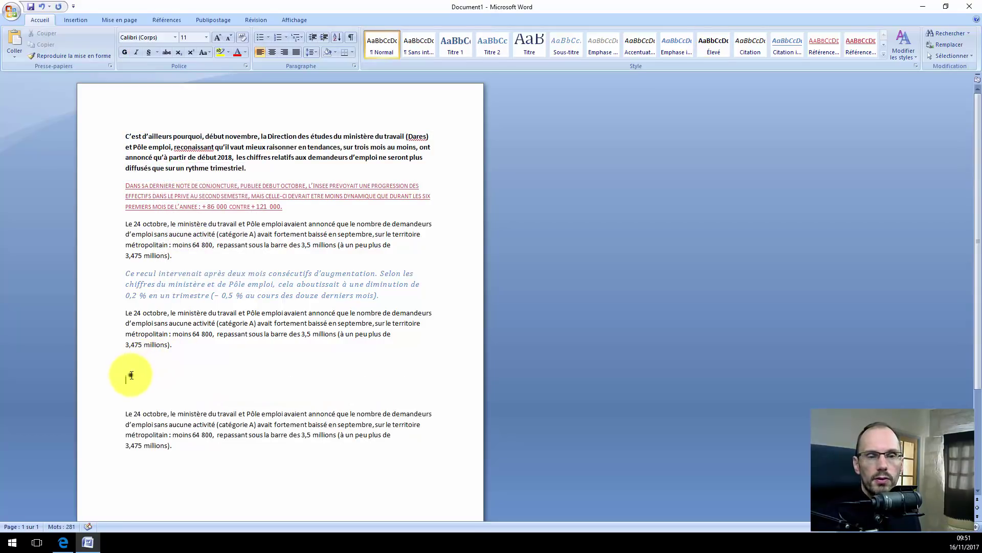
right_click(134, 376)
left_click(153, 403)
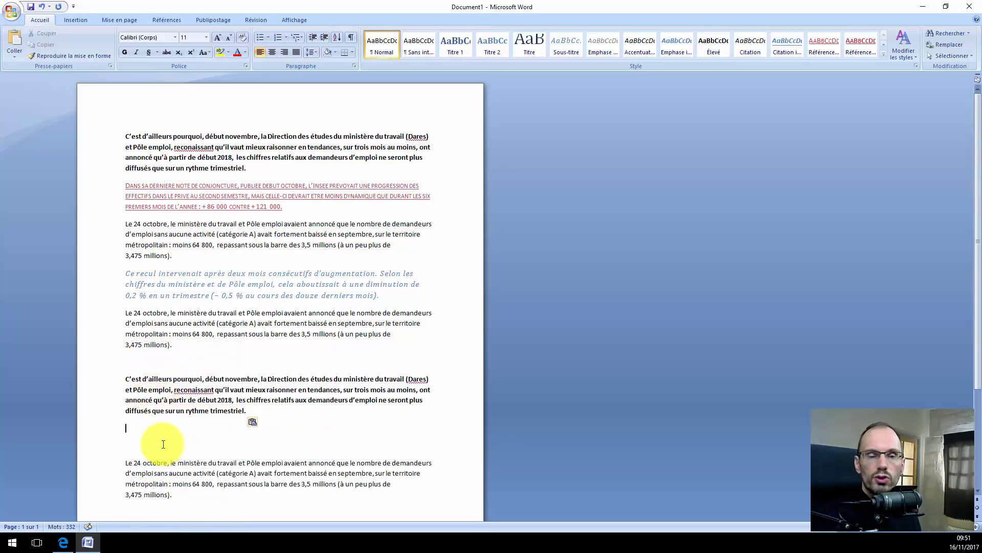
Step: Delete the empty lines below and above the bold paragraph pasted between the last two "Le 24 octobre" paragraphs
key("Delete")
key("Delete")
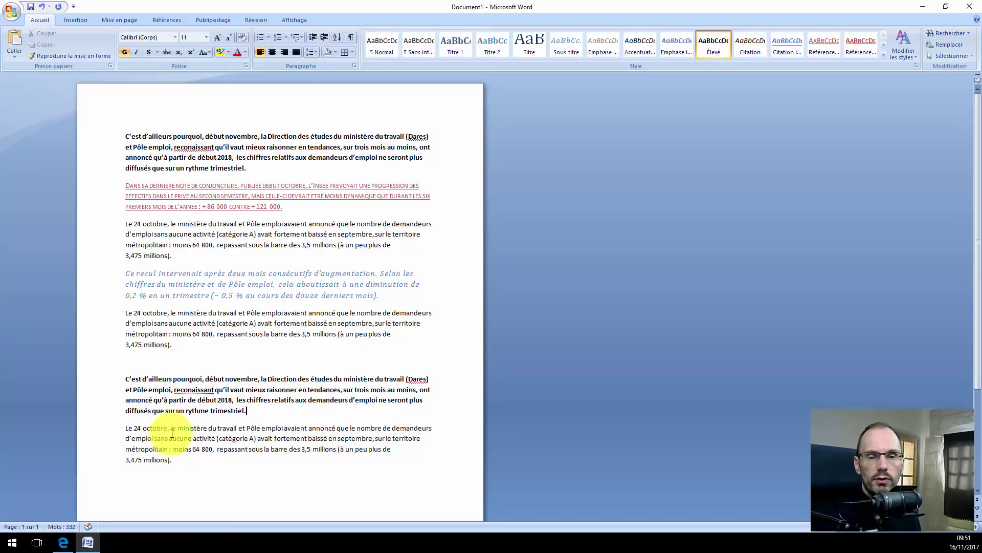
left_click(159, 358)
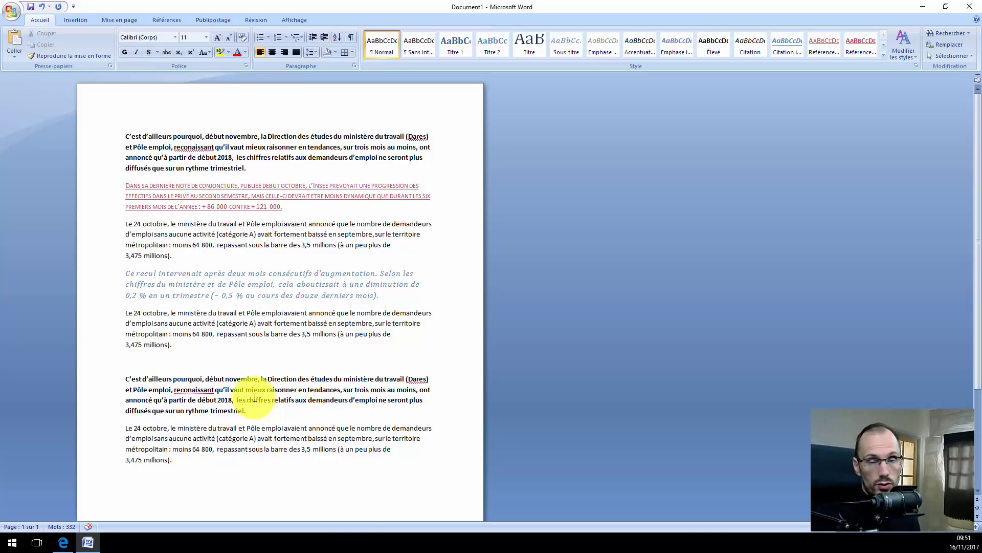
key("Delete")
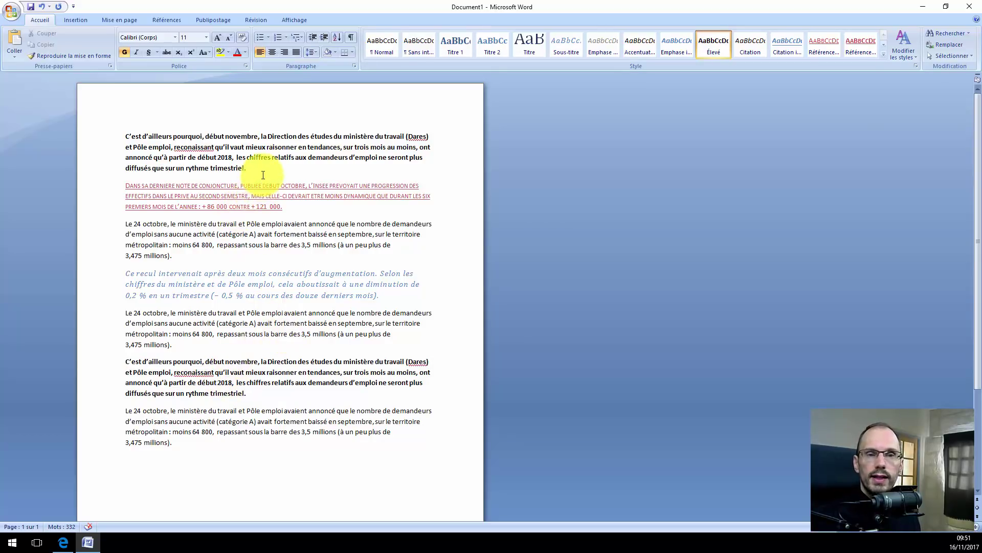
Step: Copy the bold opening paragraph and paste it at the very end of the document, below the last "Le 24 octobre" paragraph
left_click_drag(248, 161, 110, 137)
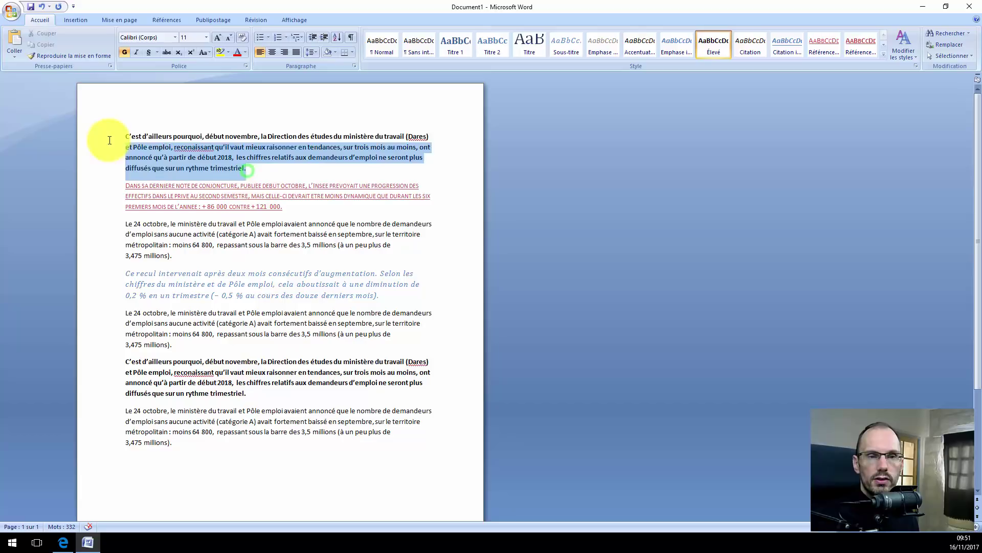
right_click(167, 146)
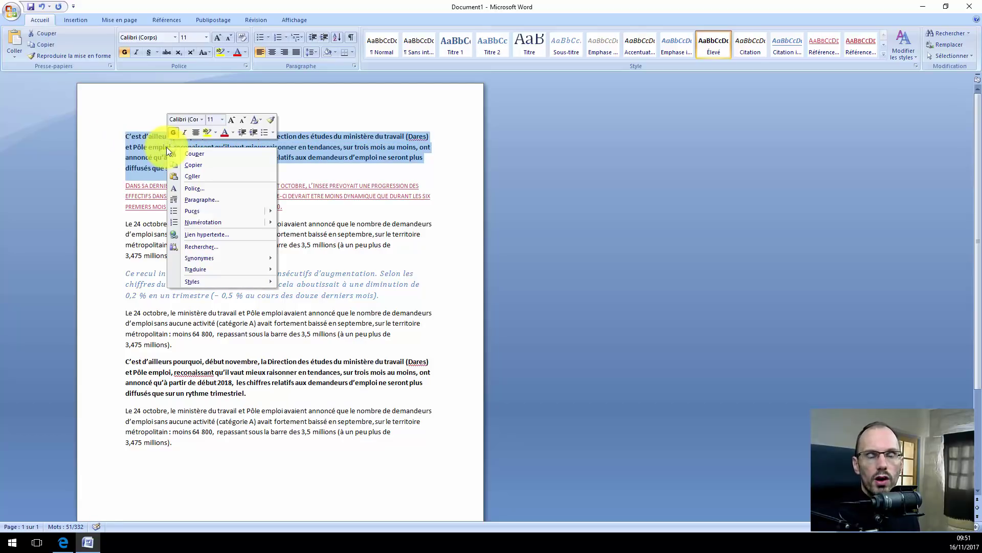
left_click(195, 167)
left_click(186, 453)
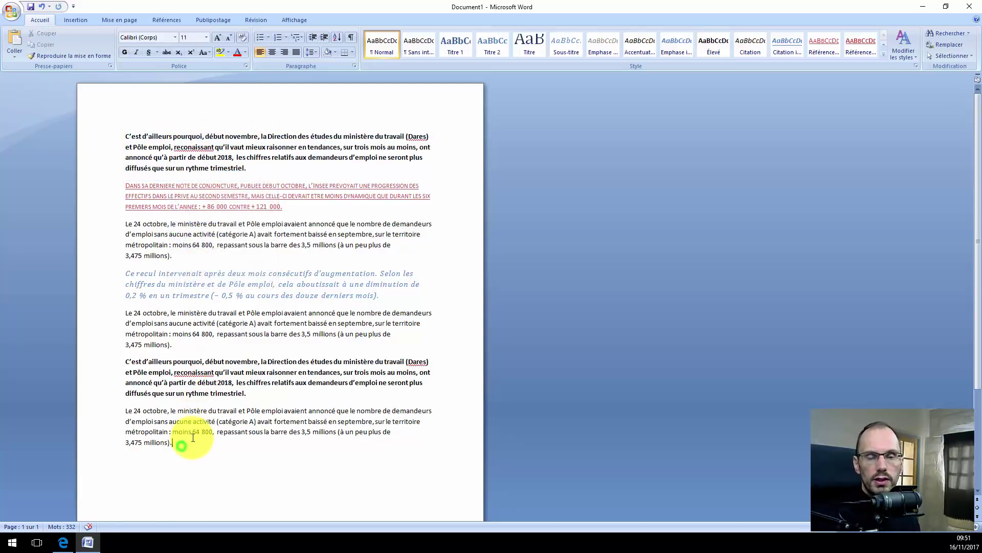
scroll(140, 445, "down", 1)
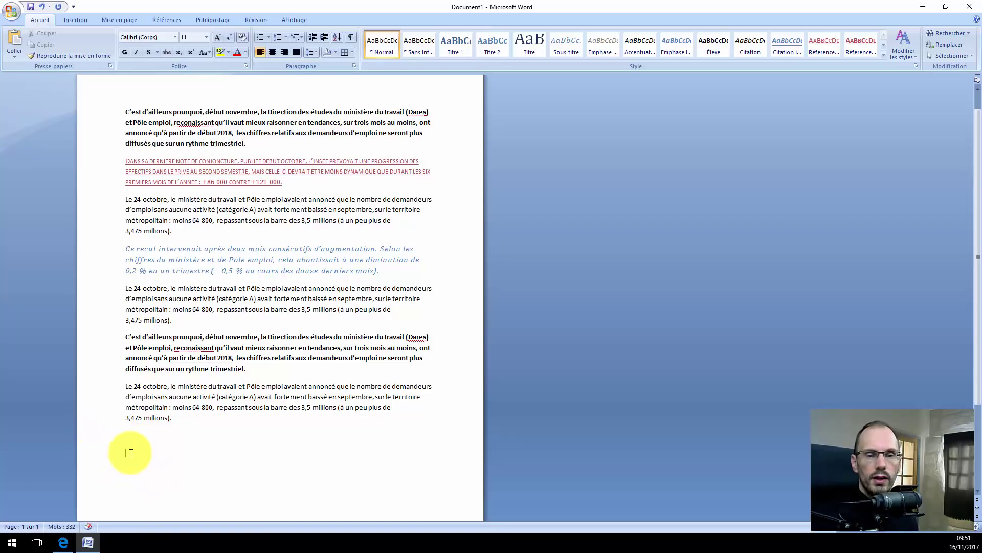
right_click(129, 453)
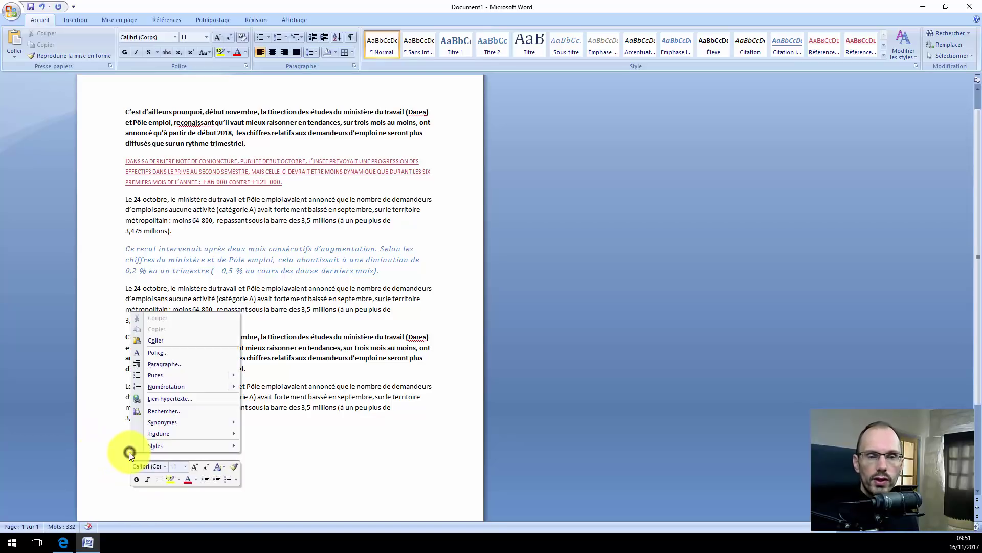
left_click(153, 341)
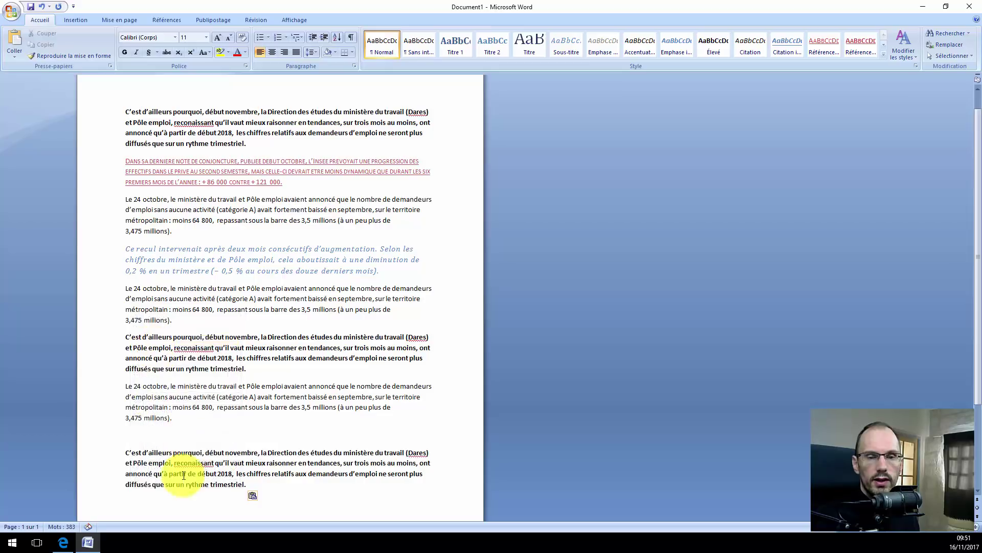
Step: Remove the bold paragraph pasted below the last "Le 24 octobre" paragraph
left_click(249, 484)
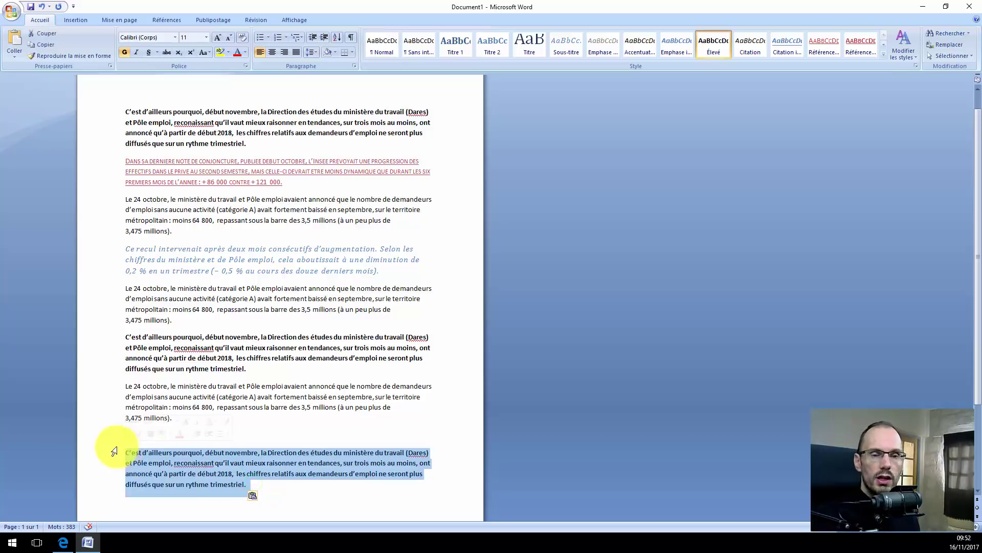
key("Delete")
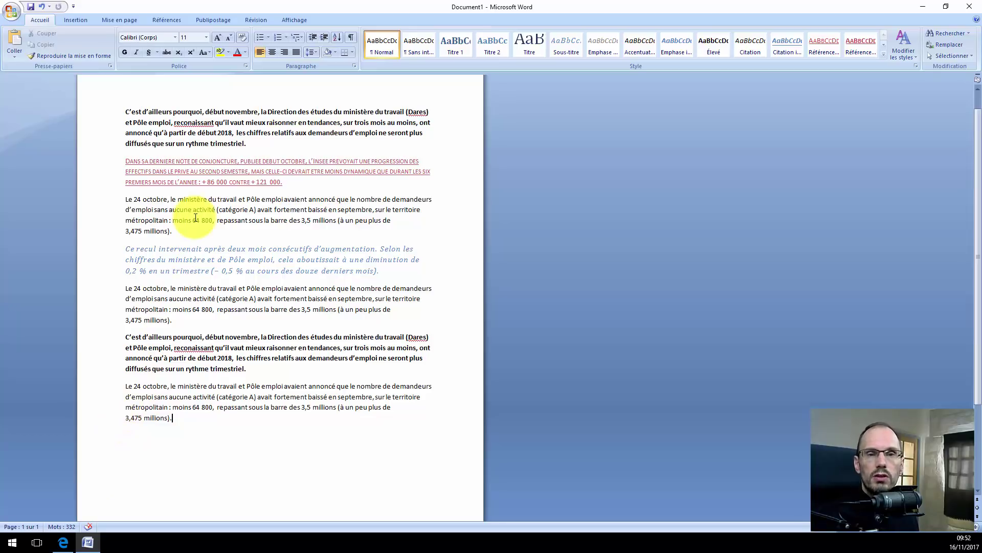
left_click_drag(253, 144, 121, 112)
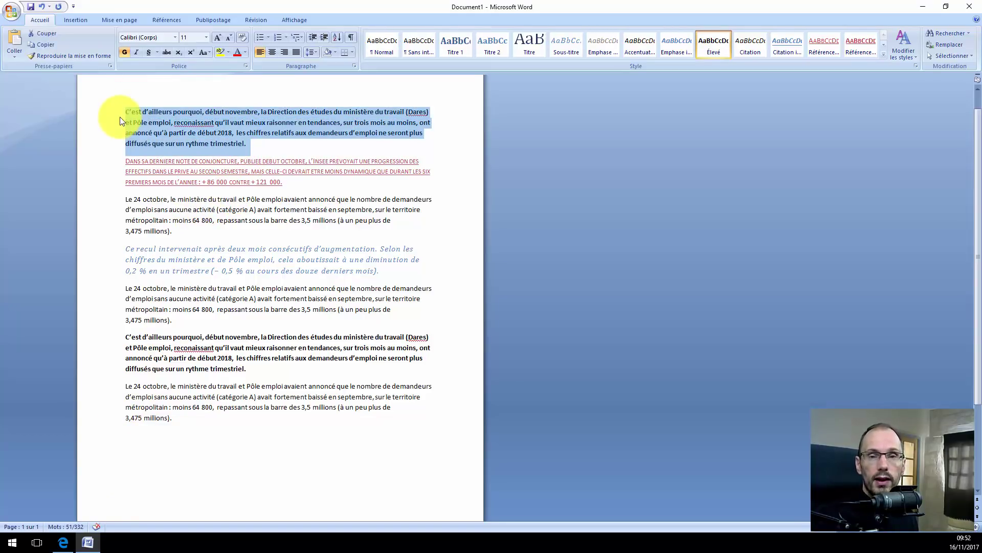
left_click(212, 123)
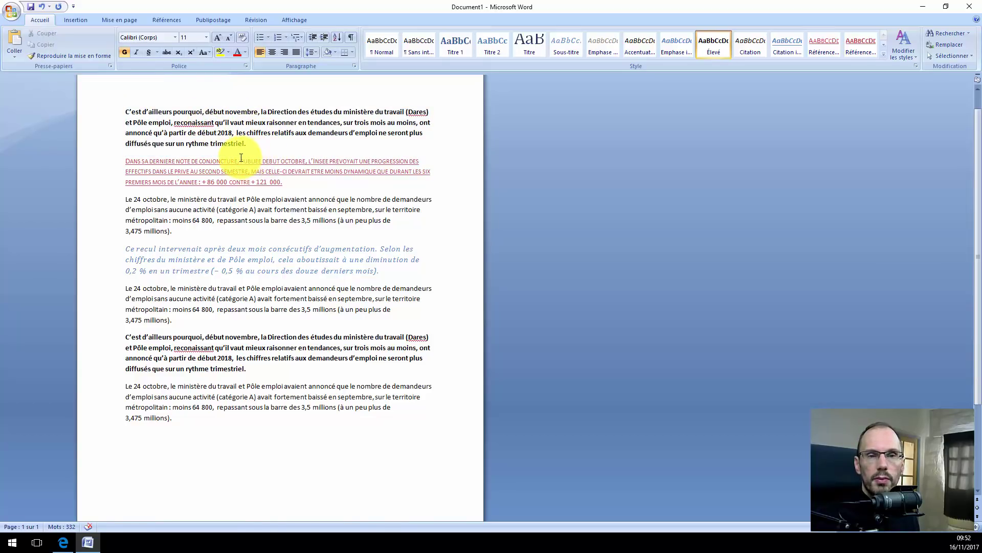
Step: Copy the words "publiée début octobre" from the red paragraph and paste them two lines below the last paragraph
left_click_drag(241, 161, 305, 161)
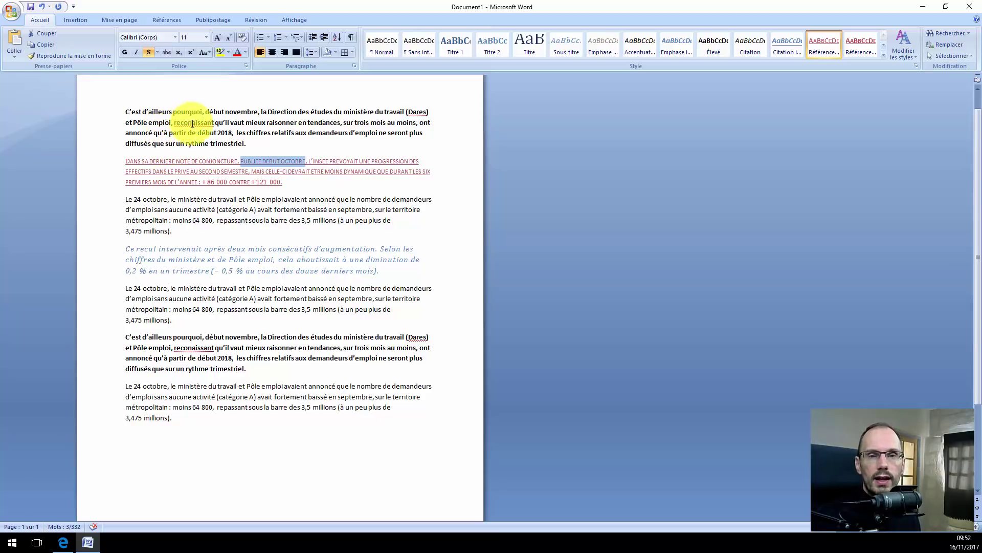
right_click(269, 158)
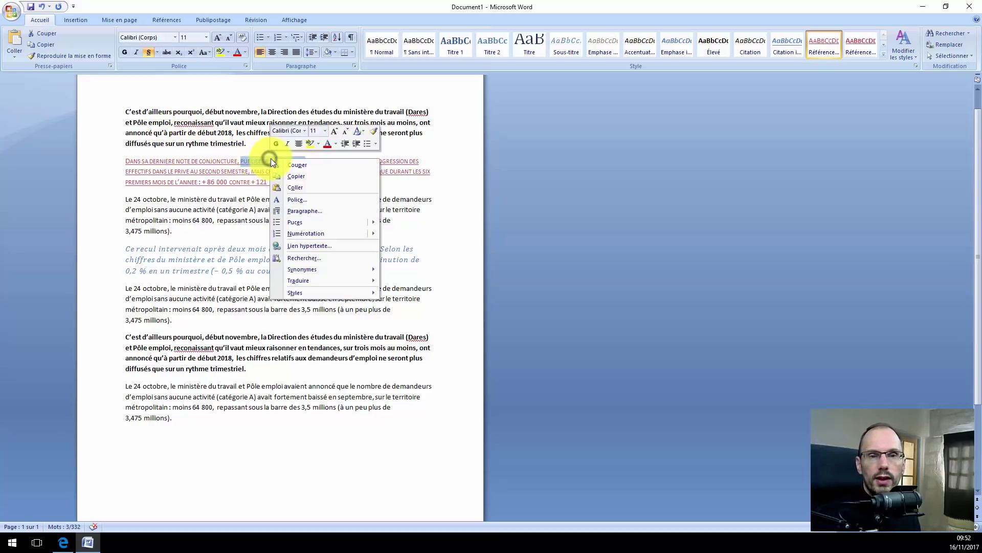
left_click(304, 175)
left_click(215, 418)
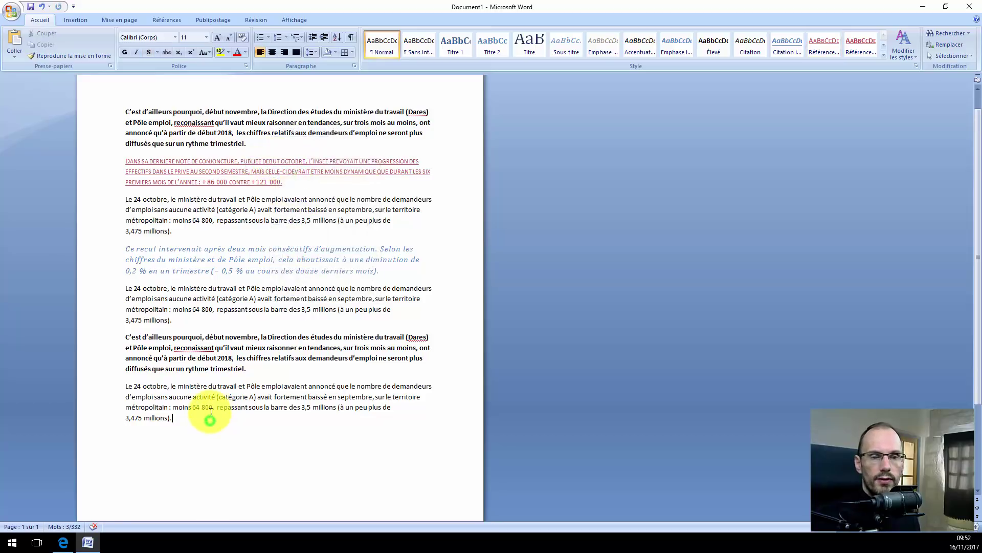
key("Return")
key("Return")
right_click(142, 451)
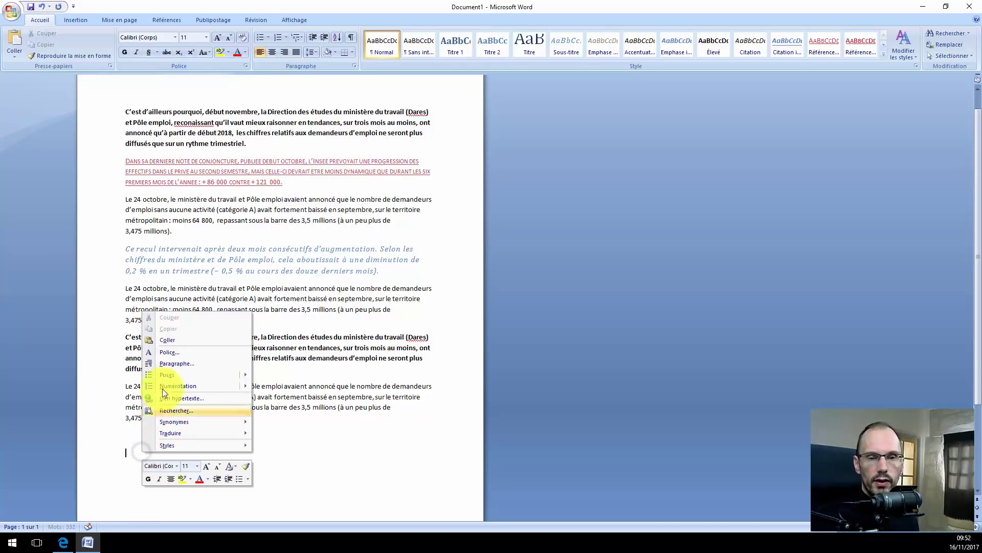
left_click(173, 339)
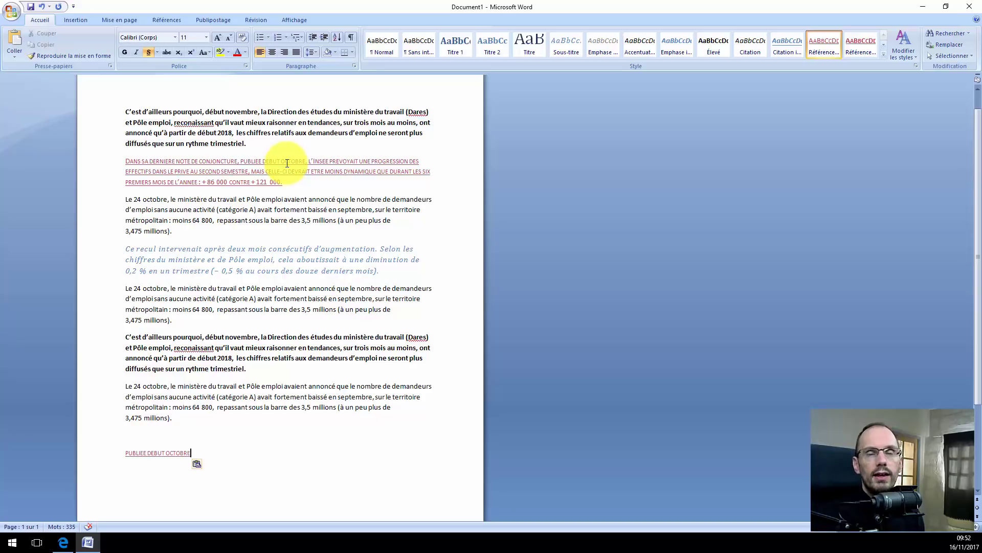
Step: Paste the copied words at the end of the last "Le 24 octobre" paragraph and delete them again
left_click(196, 416)
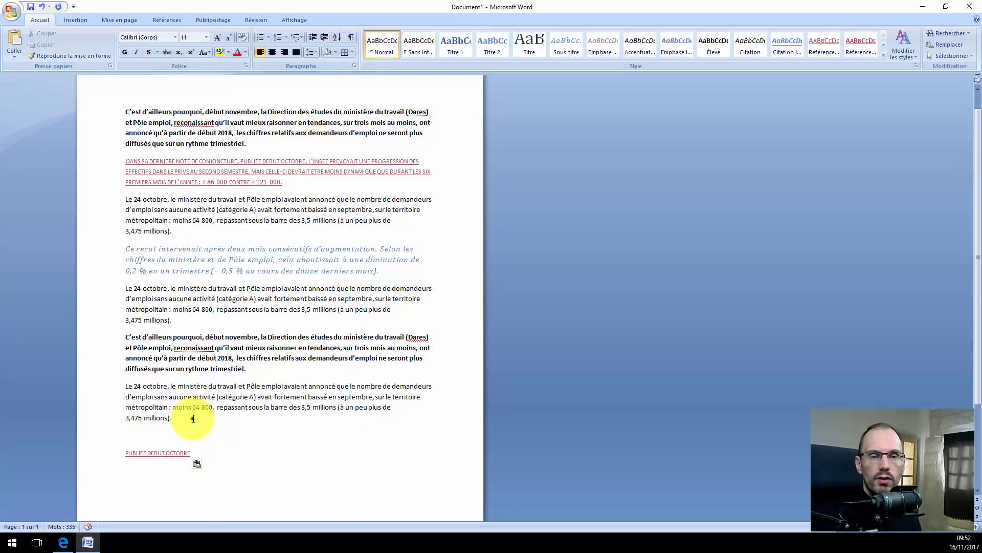
right_click(193, 418)
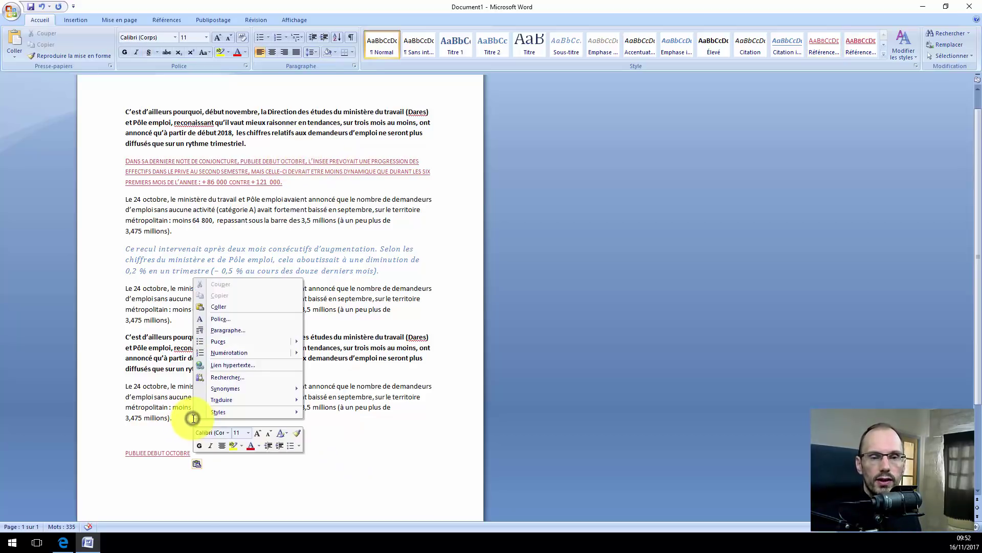
left_click(213, 306)
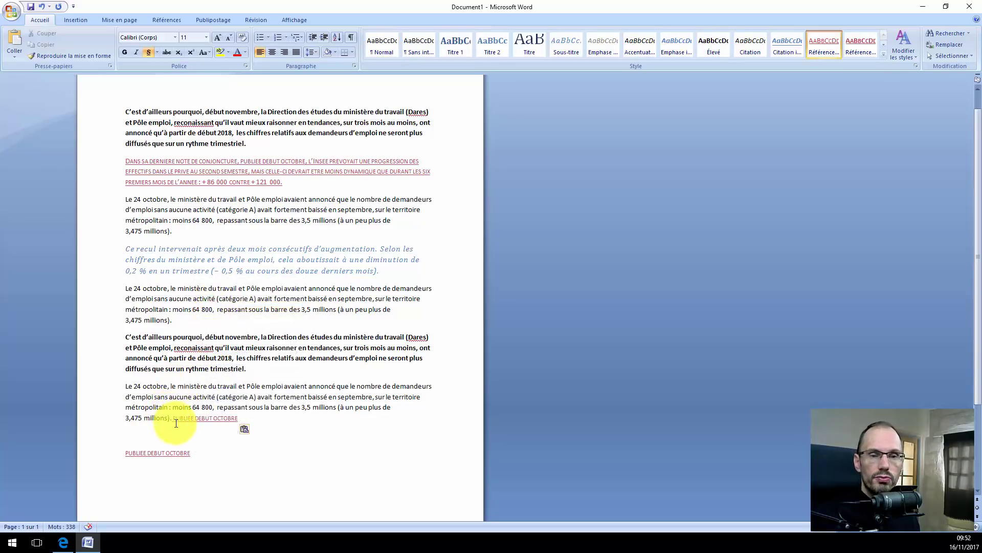
left_click_drag(175, 418, 213, 417)
key("Delete")
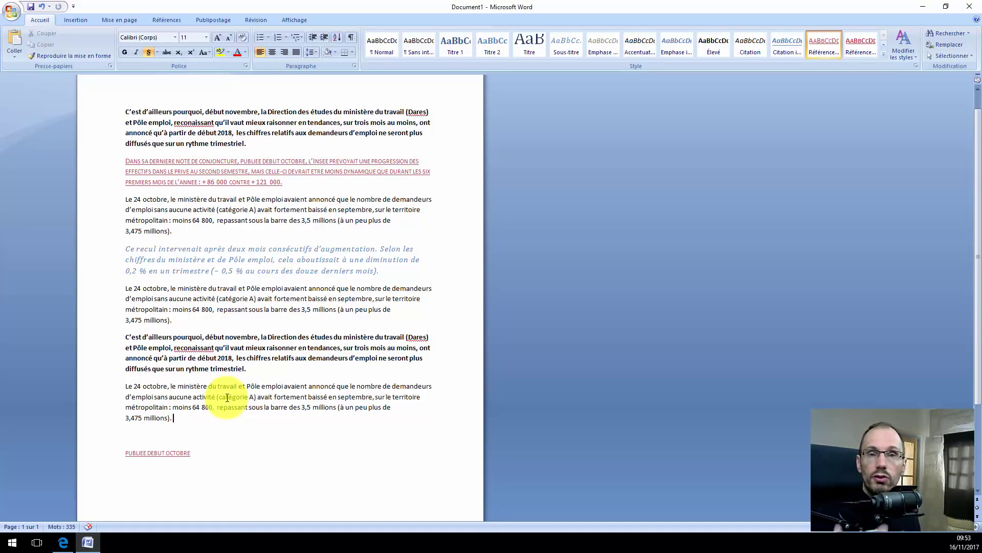
Step: Paste the copied words "publiée début octobre" two more times, each on its own line below the first pasted copy
left_click(210, 450)
scroll(197, 372, "down", 3)
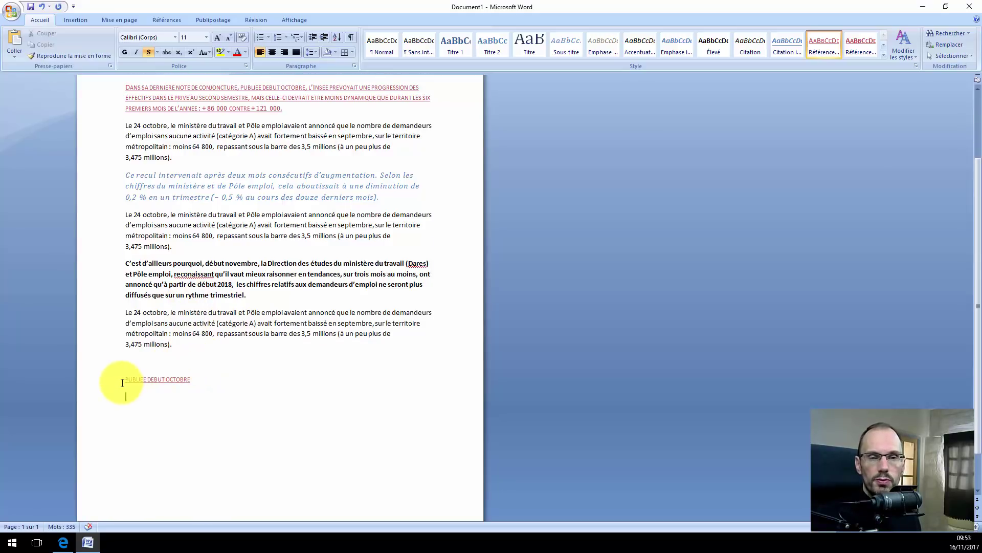
left_click(150, 397)
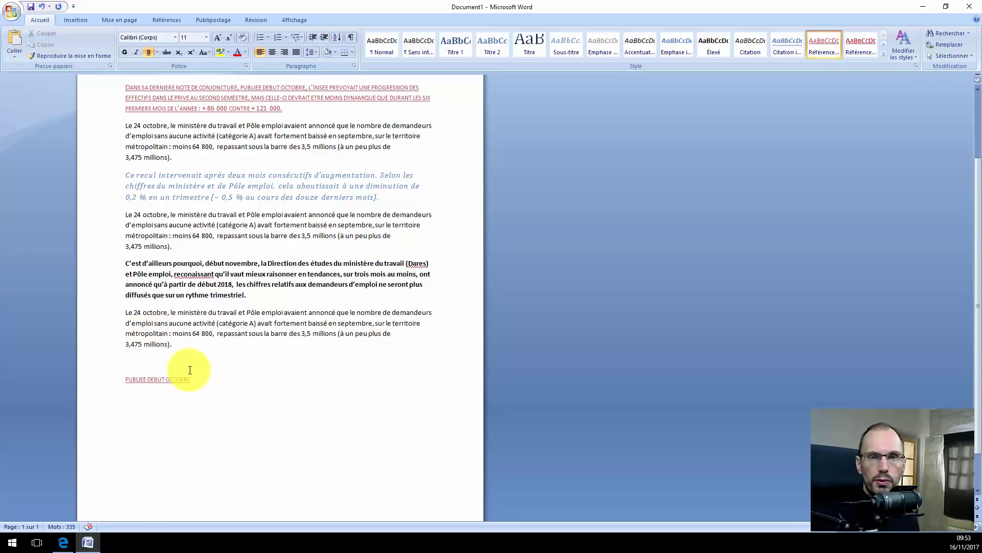
right_click(145, 397)
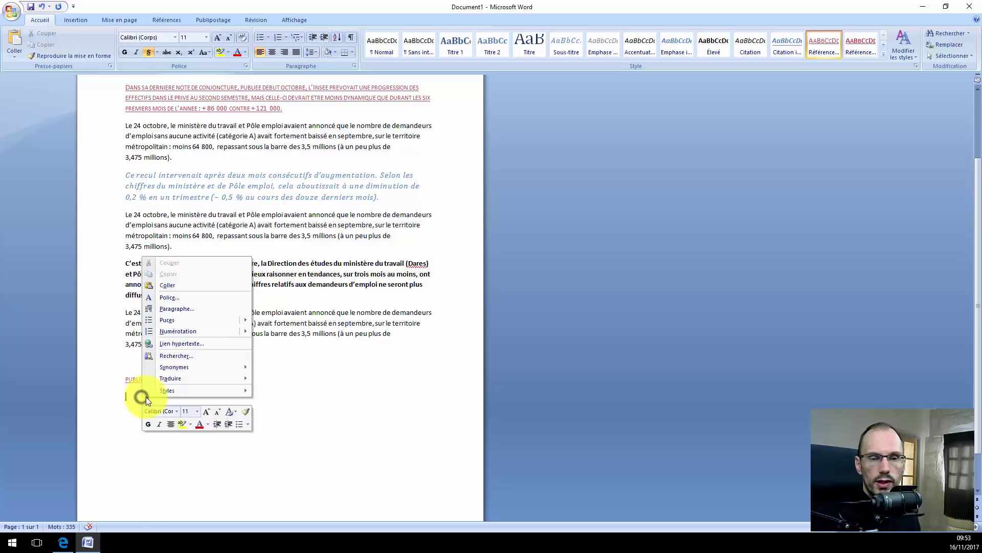
left_click(168, 284)
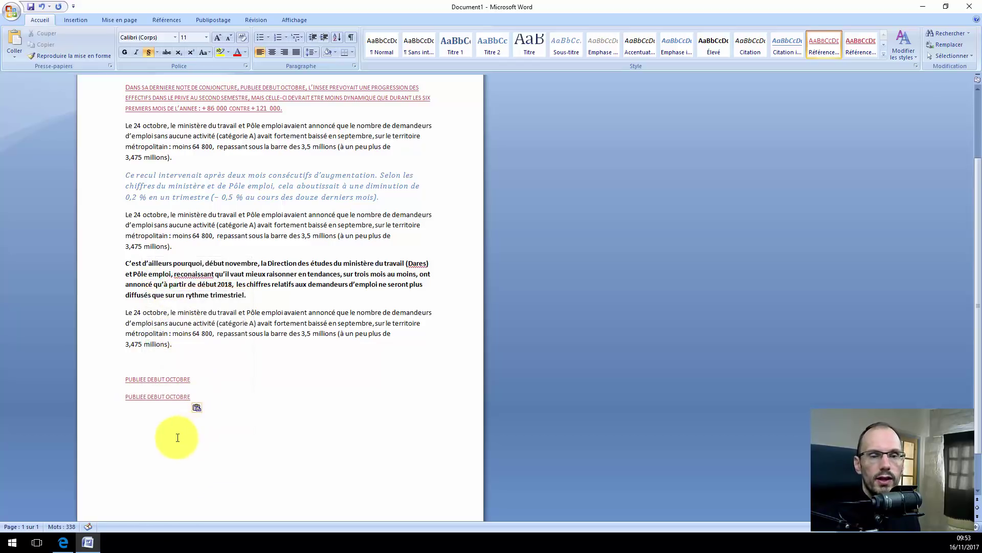
right_click(149, 425)
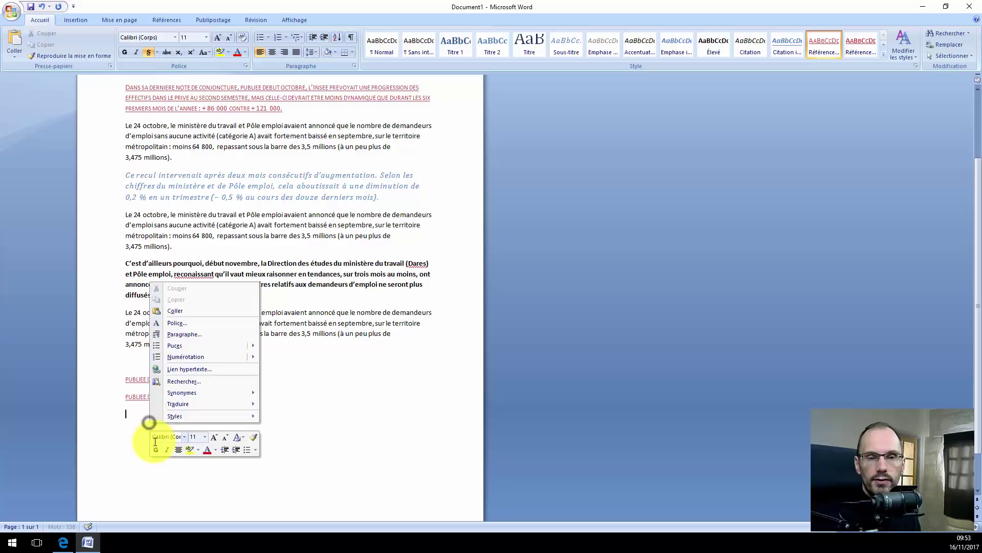
left_click(174, 311)
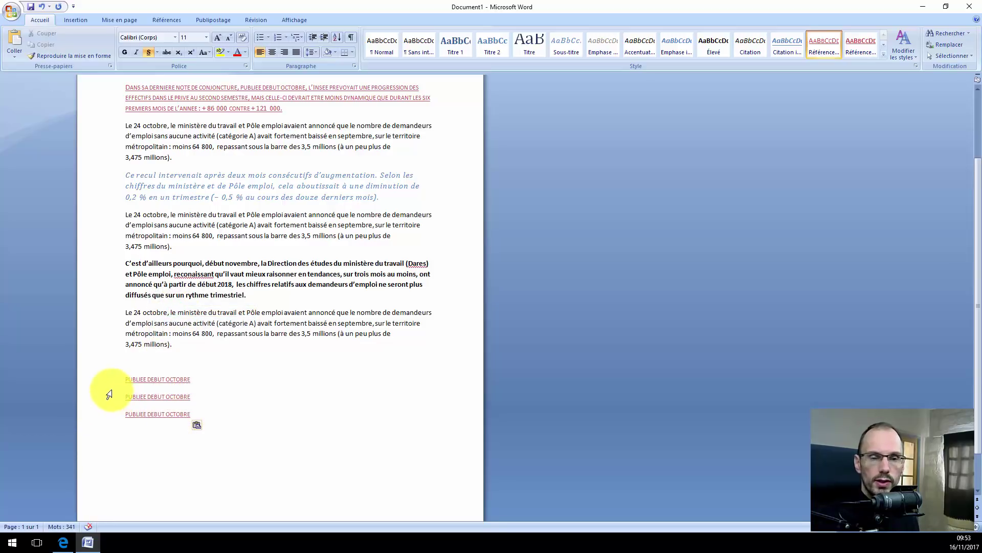
Step: Delete the three "publiée début octobre" lines together with the empty lines below the last "Le 24 octobre" paragraph
left_click_drag(181, 349, 179, 365)
left_click(237, 465, "shift")
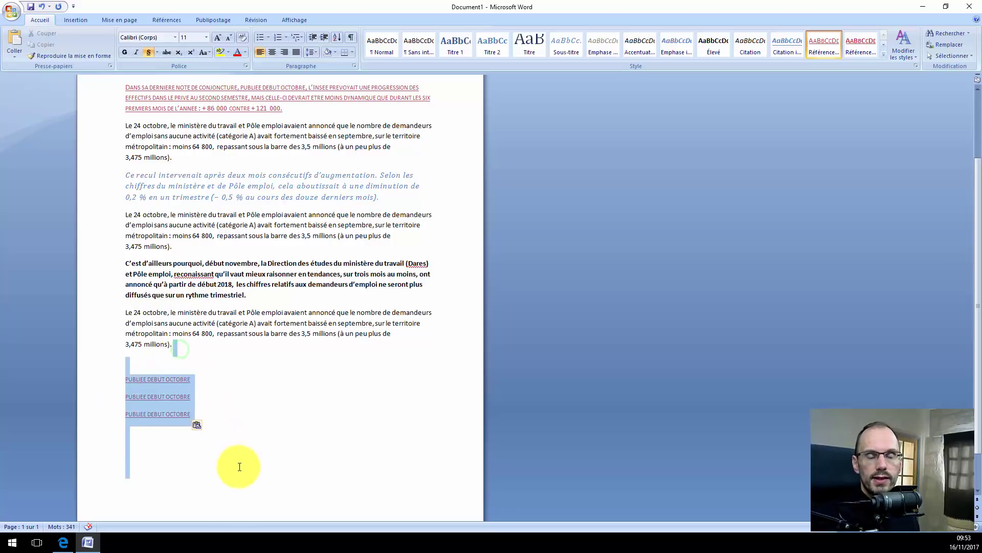
key("Delete")
Step: Copy the whole last "Le 24 octobre" paragraph at the end of the document
scroll(267, 395, "up", 1)
scroll(224, 376, "up", 2)
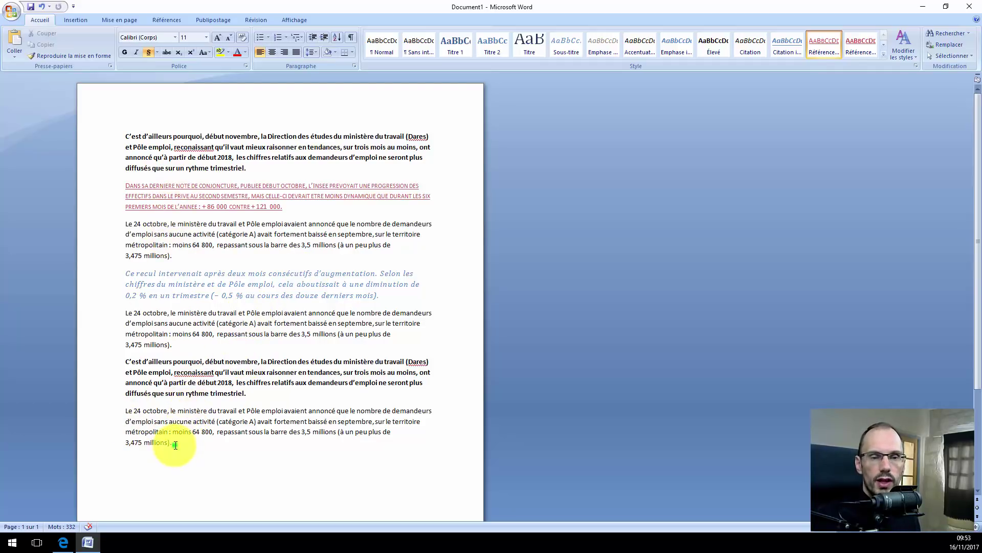
left_click_drag(175, 444, 121, 412)
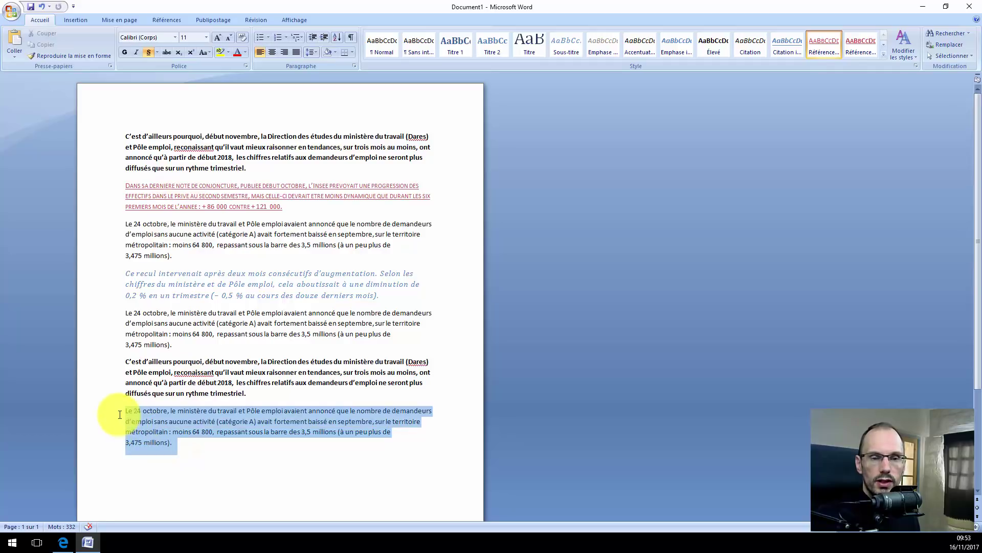
right_click(148, 421)
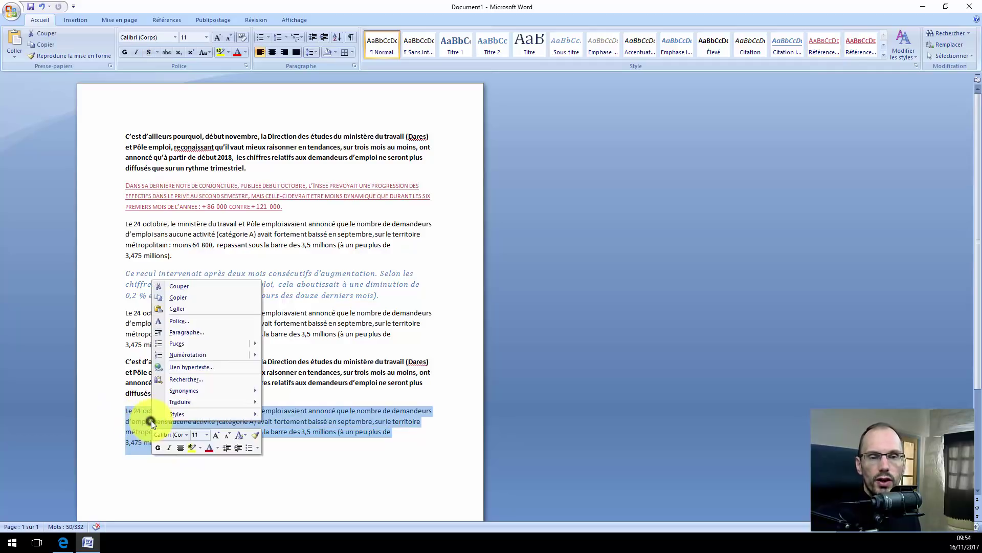
left_click(170, 297)
scroll(166, 327, "down", 3)
left_click(204, 371)
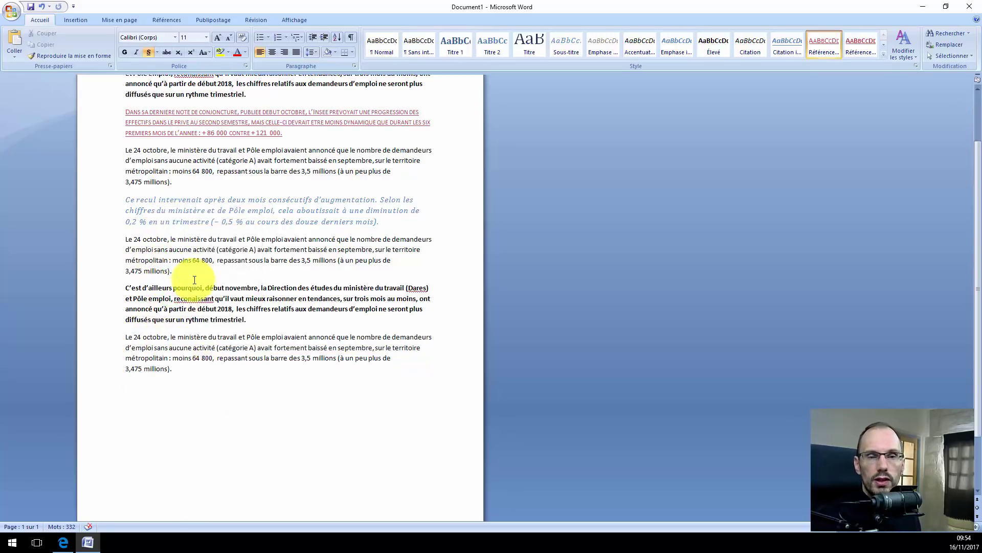
Step: Insert a new line above the blue italic paragraph and paste the copied "Le 24 octobre" paragraph there
scroll(194, 280, "up", 1)
left_click(191, 207)
key("Return")
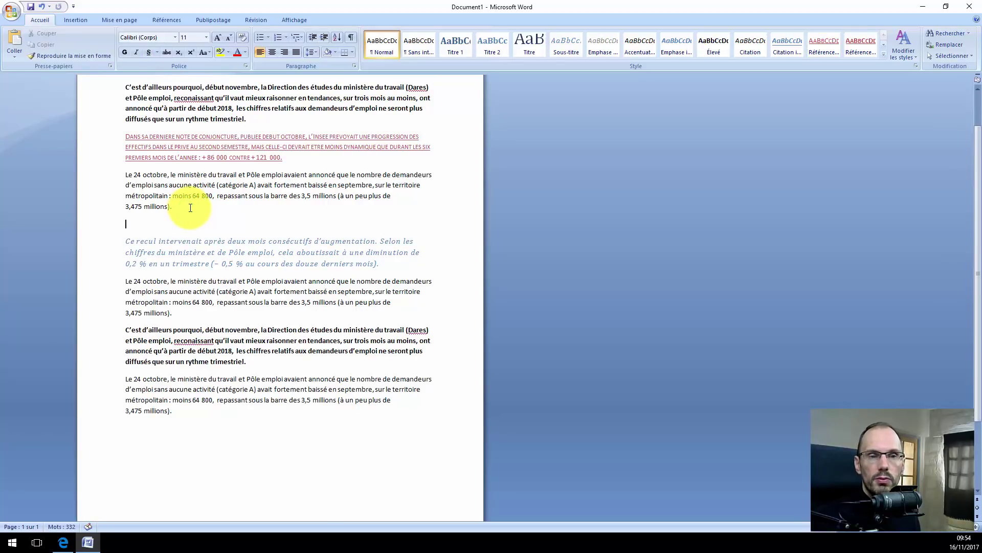
right_click(129, 223)
left_click(86, 231)
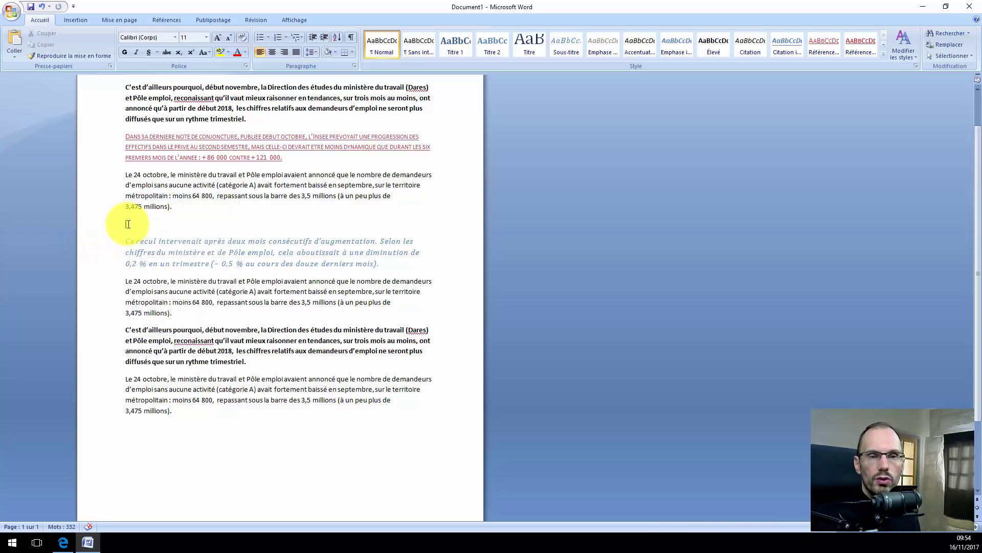
right_click(126, 223)
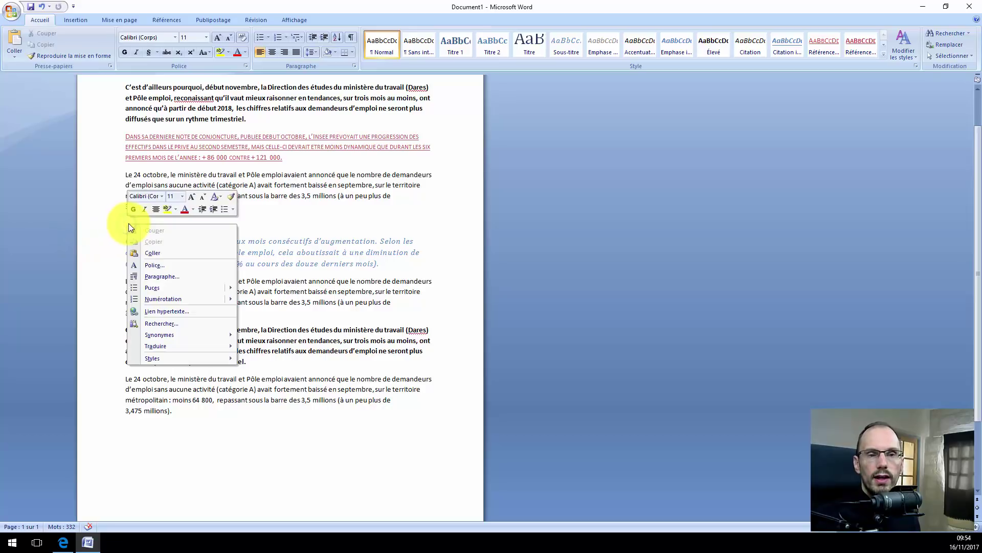
left_click(149, 250)
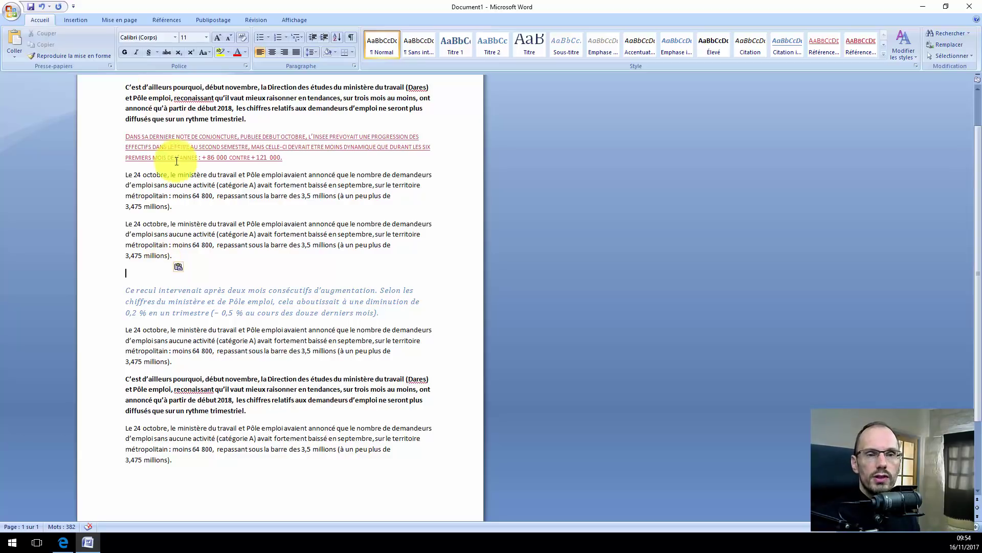
left_click_drag(176, 207, 119, 176)
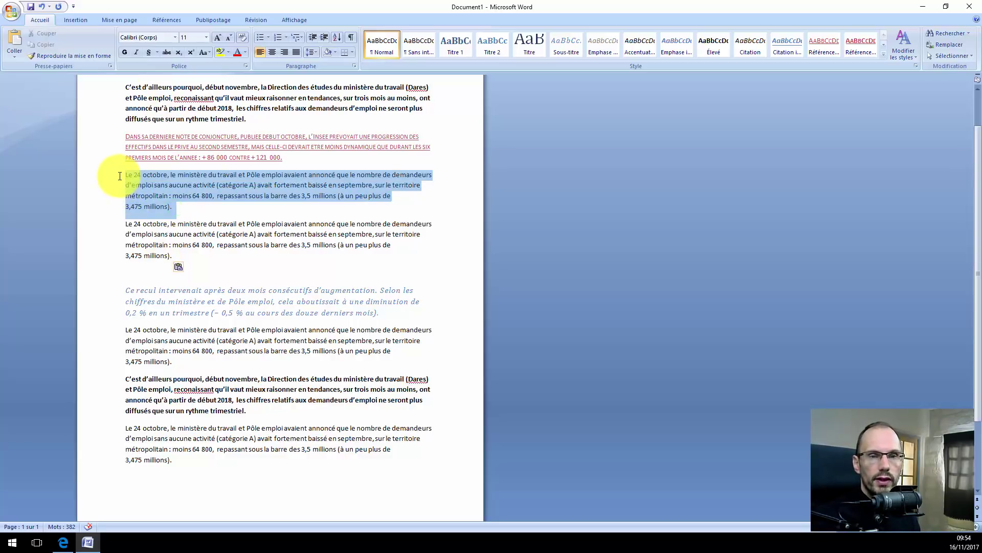
left_click(210, 263)
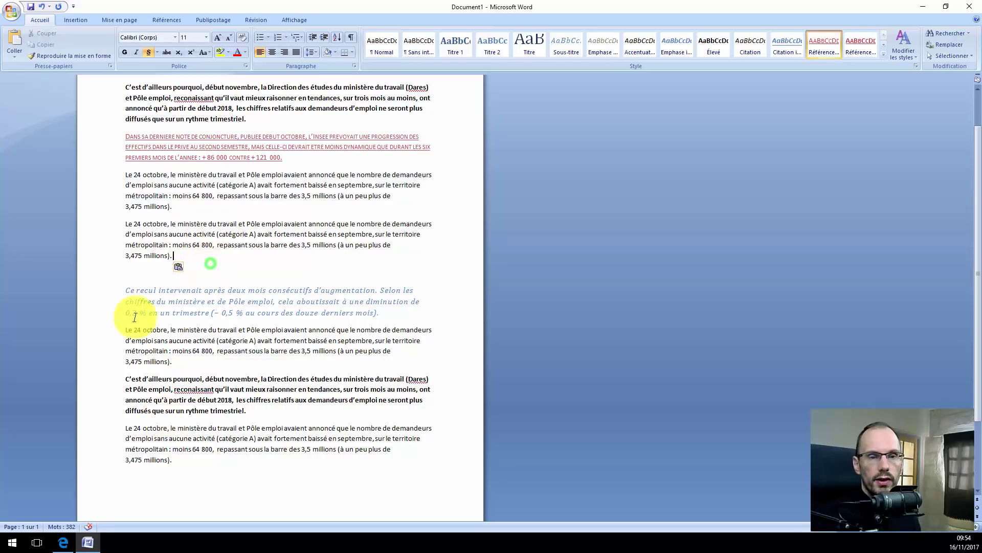
scroll(251, 269, "up", 2)
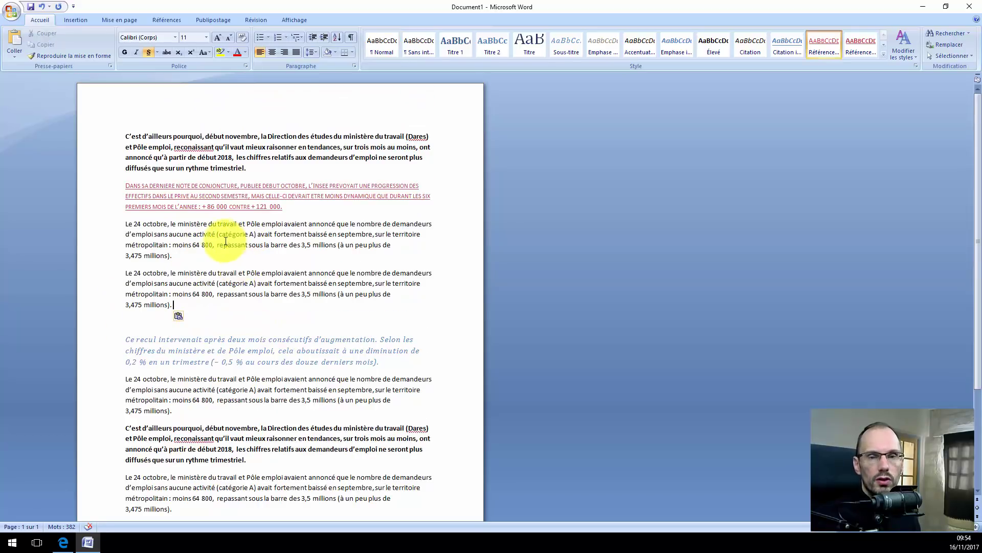
scroll(225, 241, "down", 3)
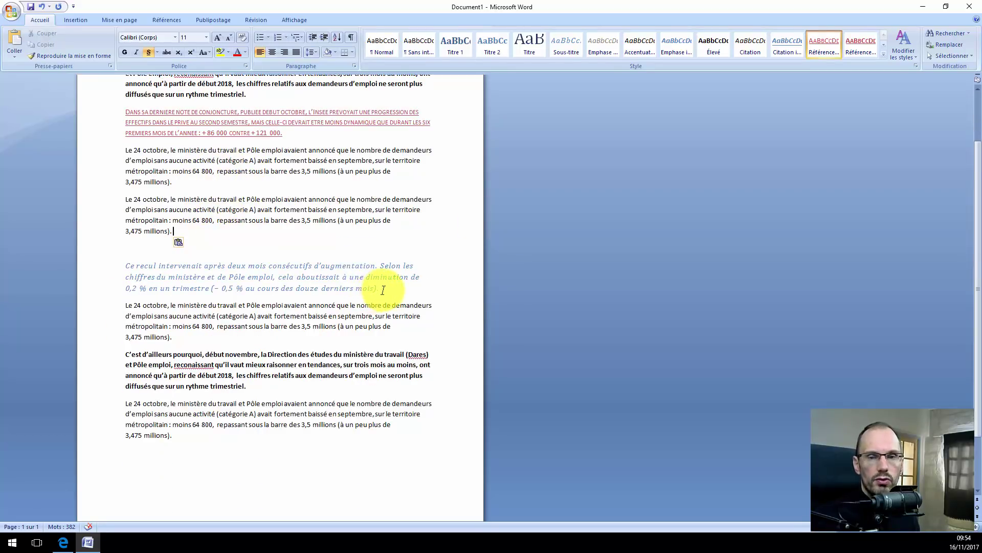
Step: Cut the blue italic "Ce recul intervenait" paragraph and paste it below the last "Le 24 octobre" paragraph
left_click_drag(383, 290, 132, 270)
key("ctrl+c")
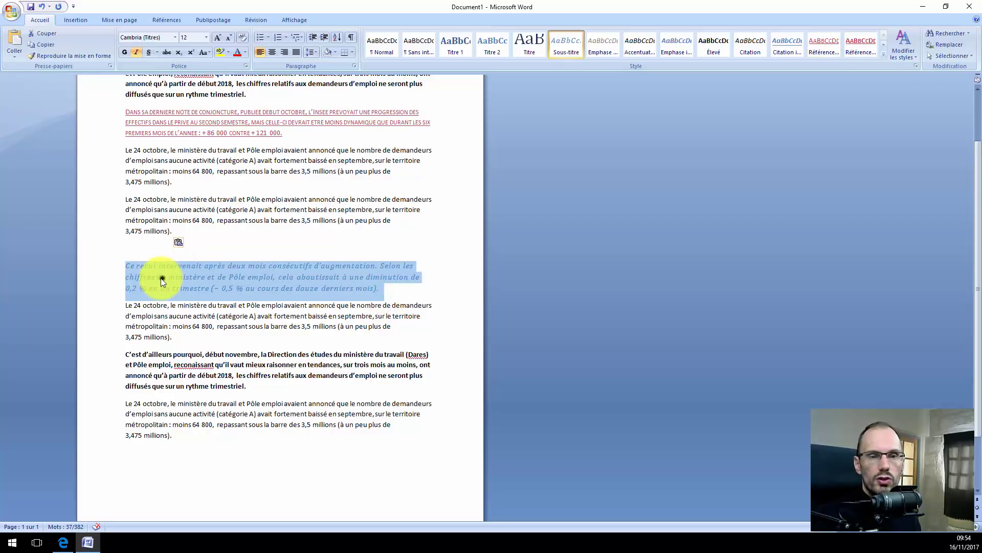
right_click(161, 280)
left_click(185, 282)
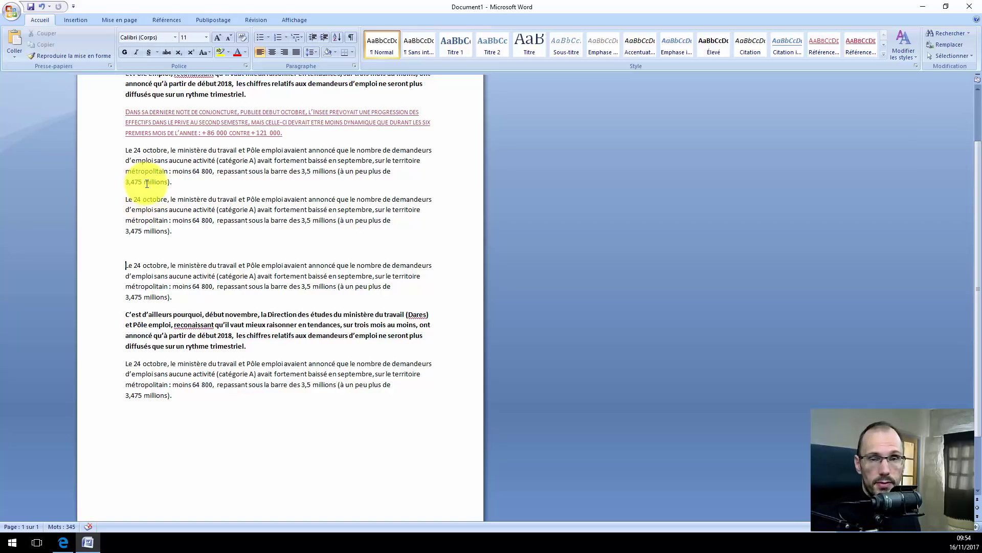
left_click(194, 400)
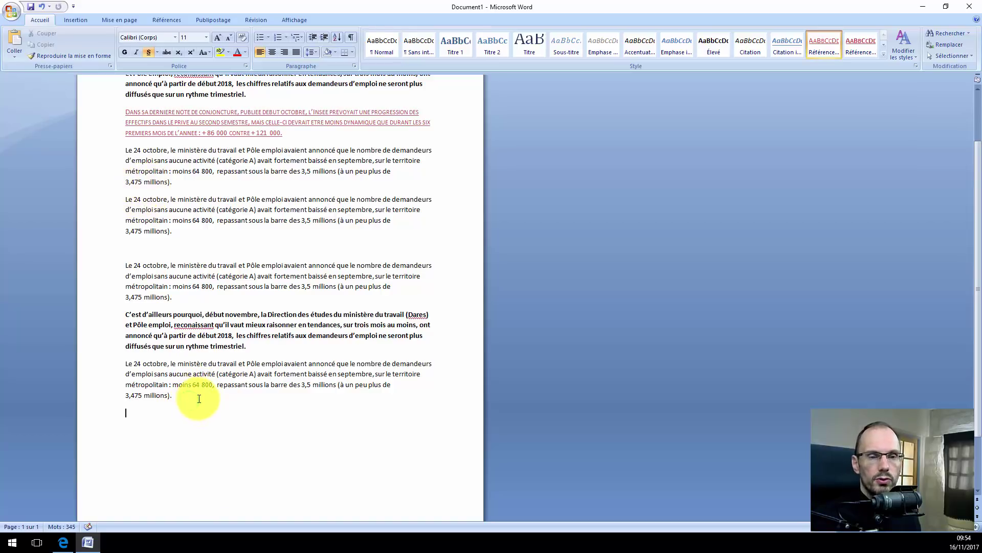
right_click(138, 430)
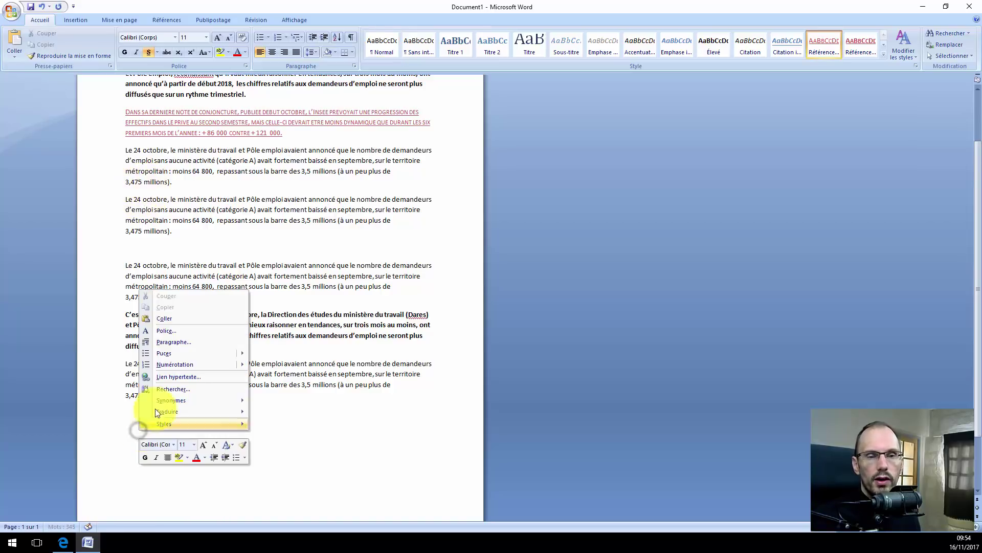
left_click(158, 319)
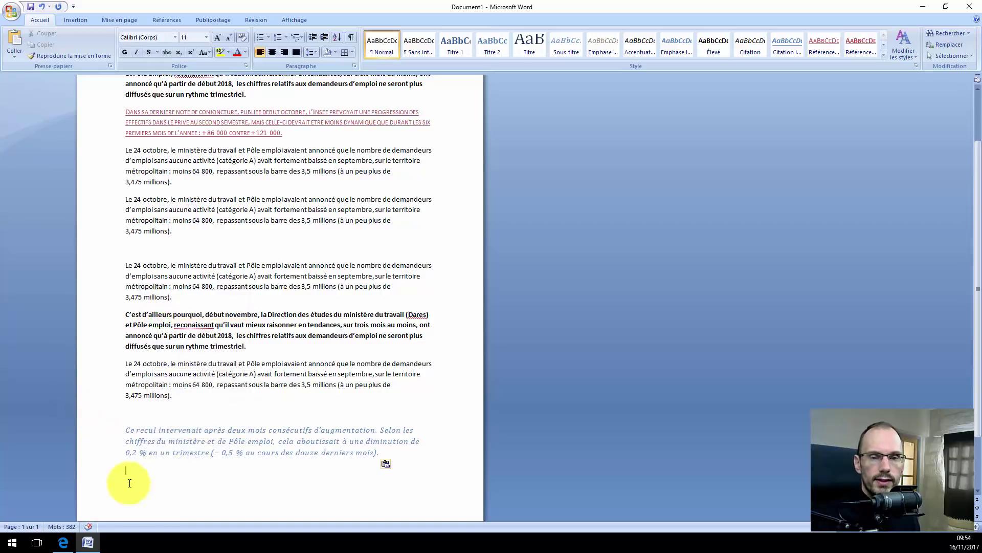
Step: Delete the empty line left where the blue italic paragraph was cut and the one above its new position
left_click(162, 248)
key("BackSpace")
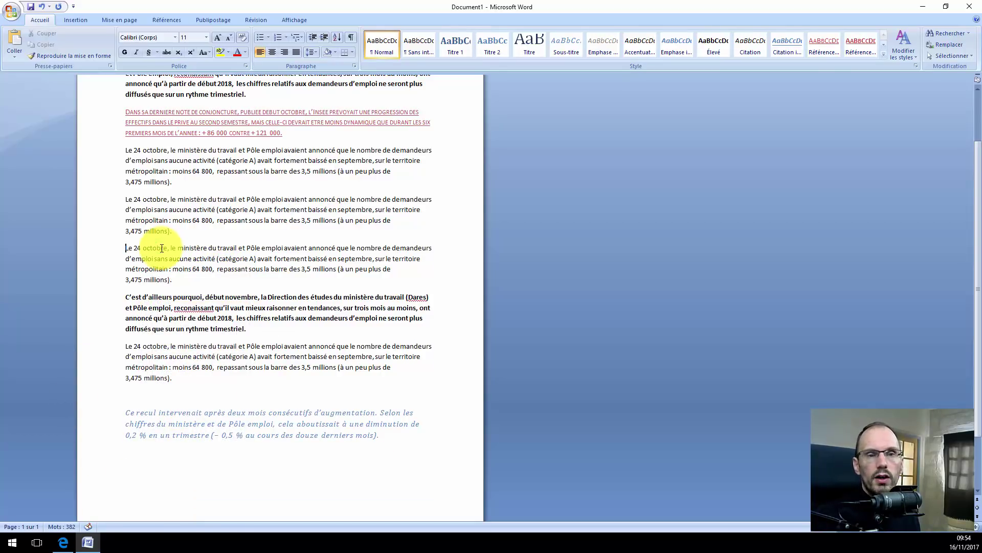
left_click(138, 393)
key("BackSpace")
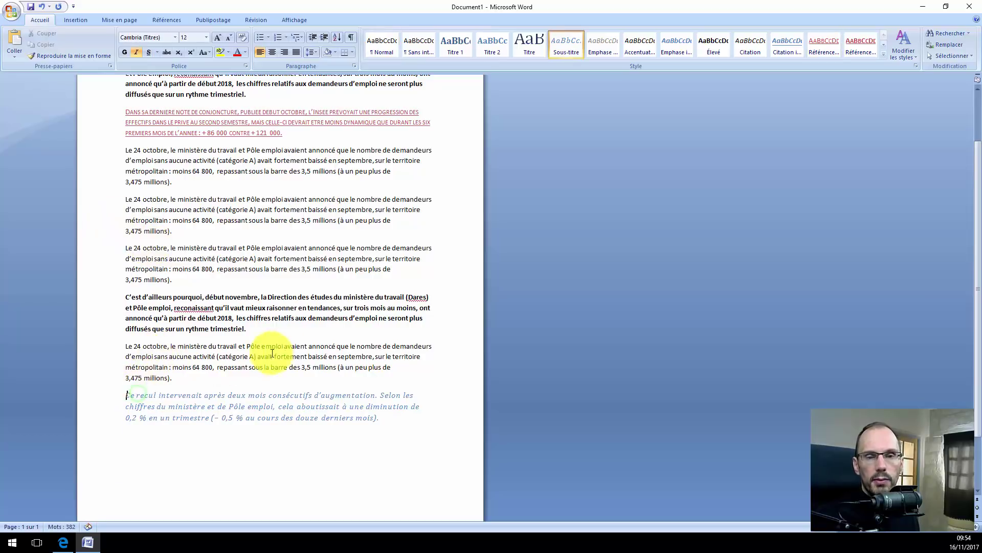
left_click_drag(264, 332, 119, 296)
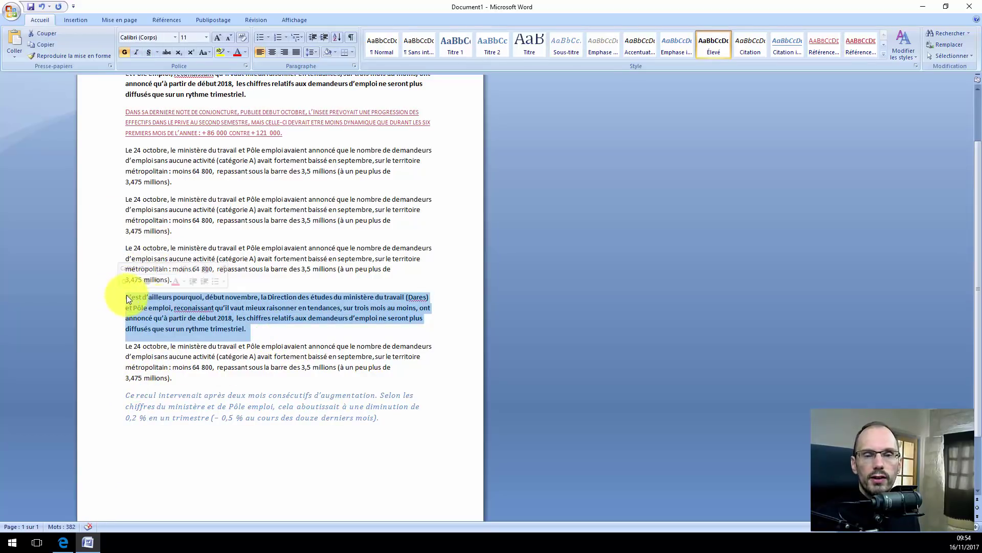
left_click_drag(383, 417, 115, 394)
left_click(169, 458)
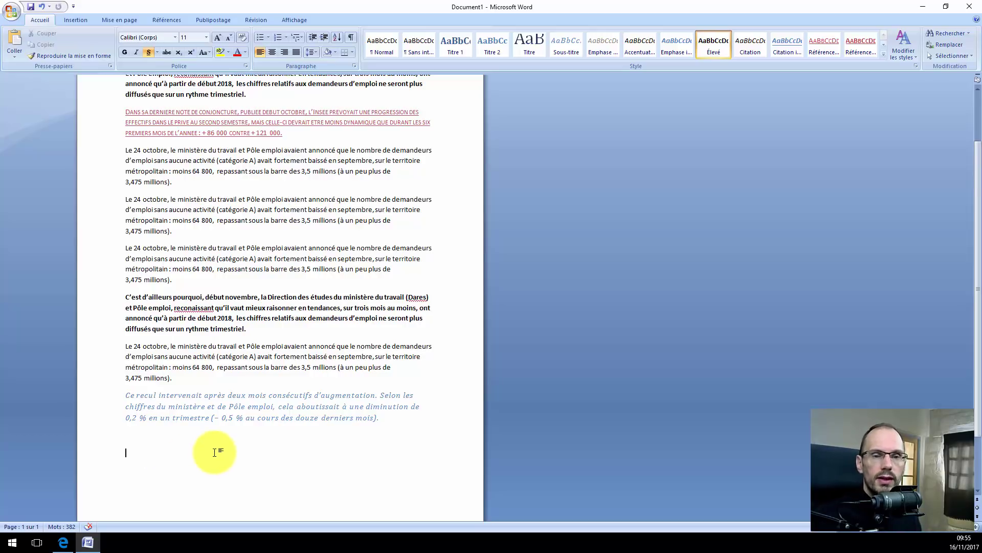
scroll(257, 370, "up", 2)
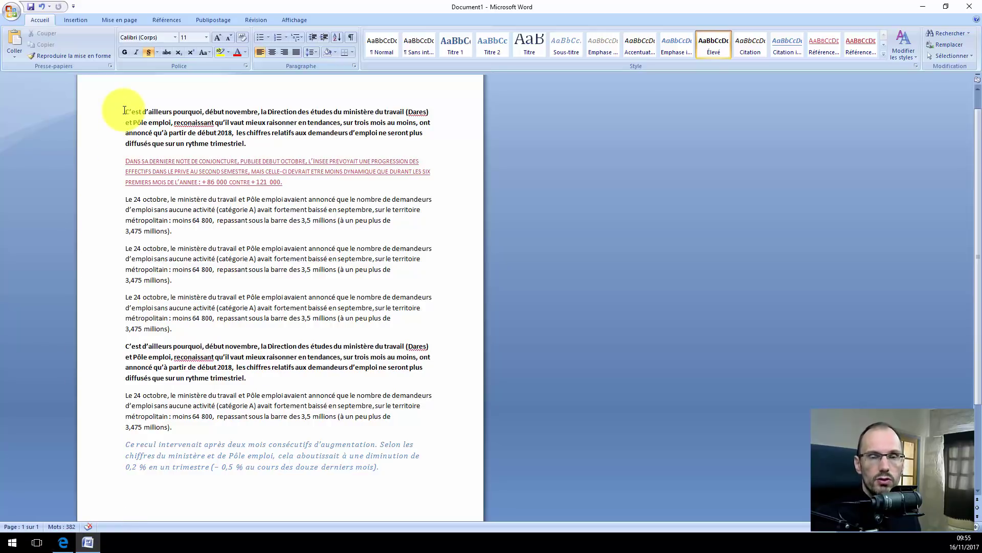
Step: Switch to the Edge browser and search Google for "le monde" from the open Google page
left_click(60, 543)
left_click(145, 8)
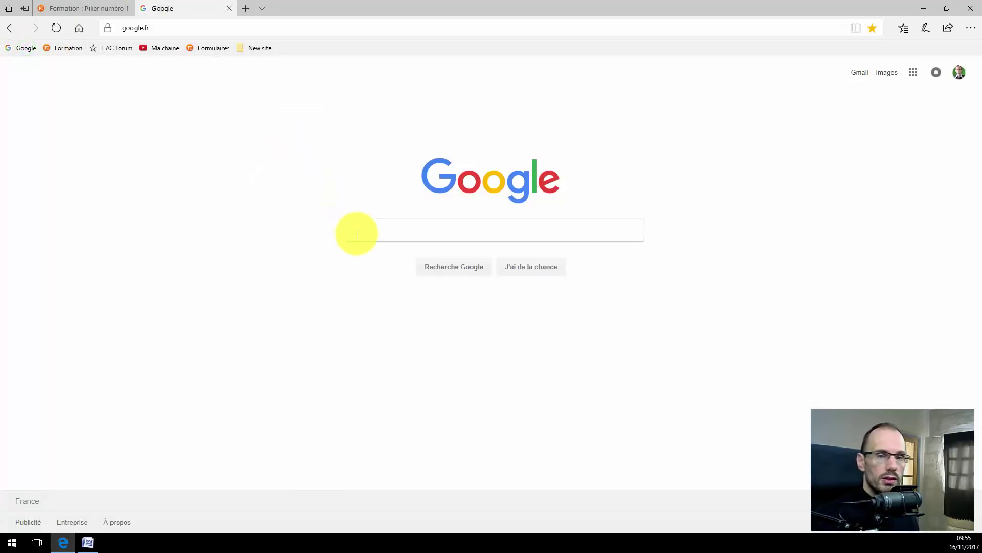
type("le monde")
key("Return")
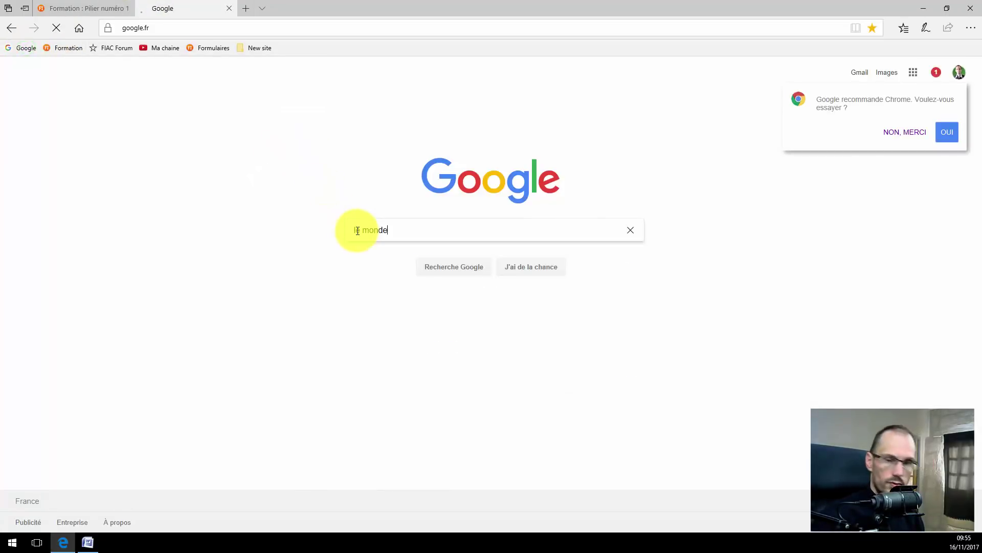
Step: Open the Le Monde site from the search results and open the article "Près d'un quart des Français disent avoir vécu des maltraitances dans l'enfance"
left_click(109, 157)
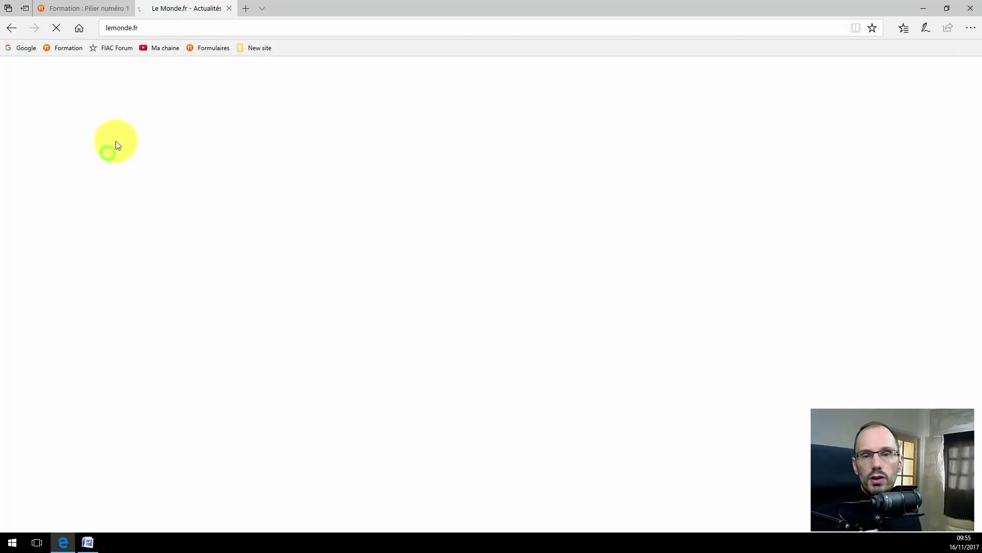
scroll(261, 271, "down", 5)
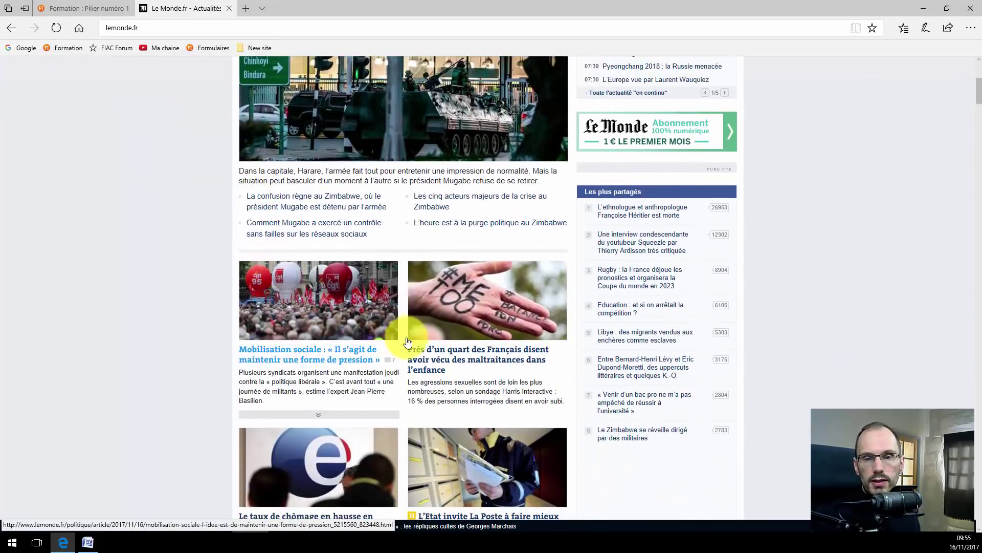
left_click(432, 352)
scroll(214, 329, "down", 4)
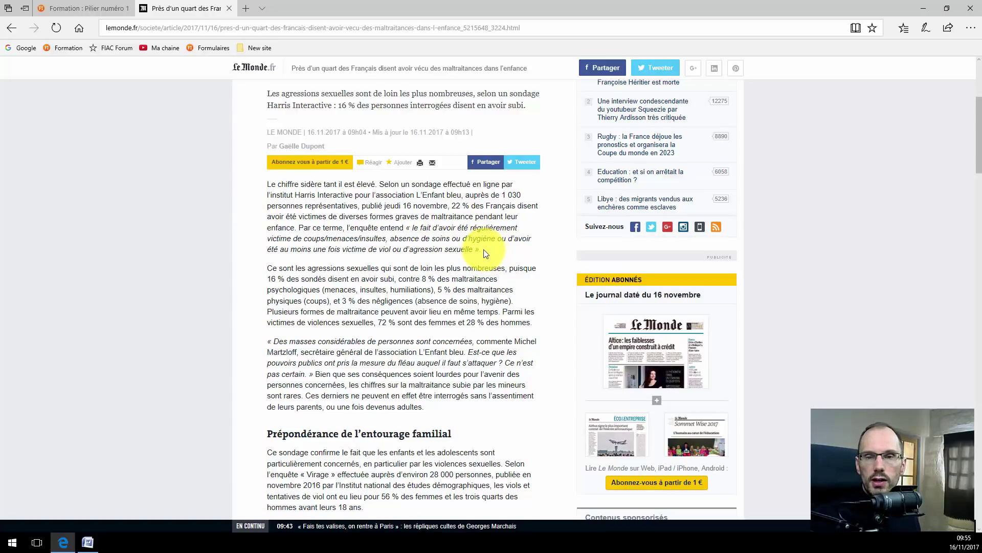
Step: Copy the article's first paragraph, beginning "Le chiffre sidère tant il est élevé"
left_click_drag(486, 253, 262, 192)
key("ctrl+c")
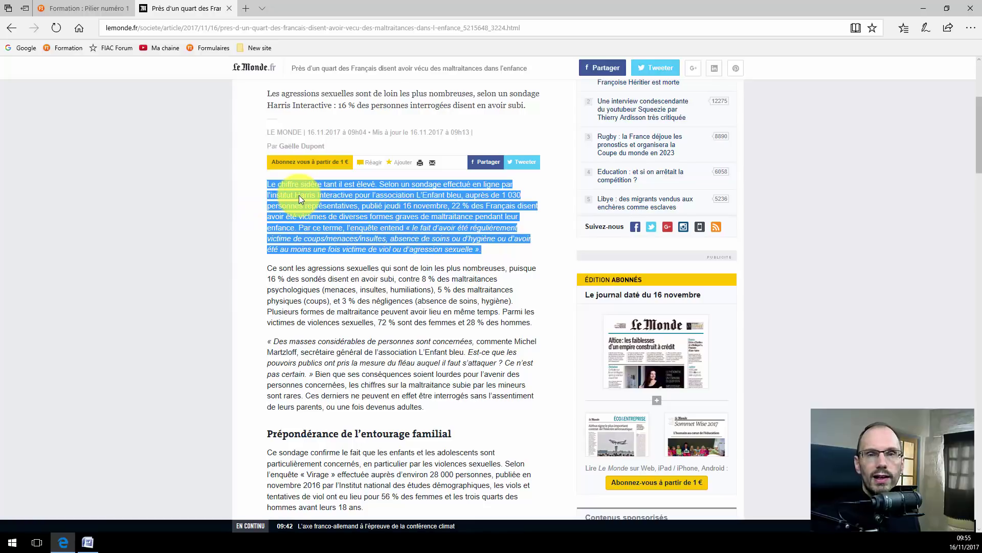
right_click(299, 195)
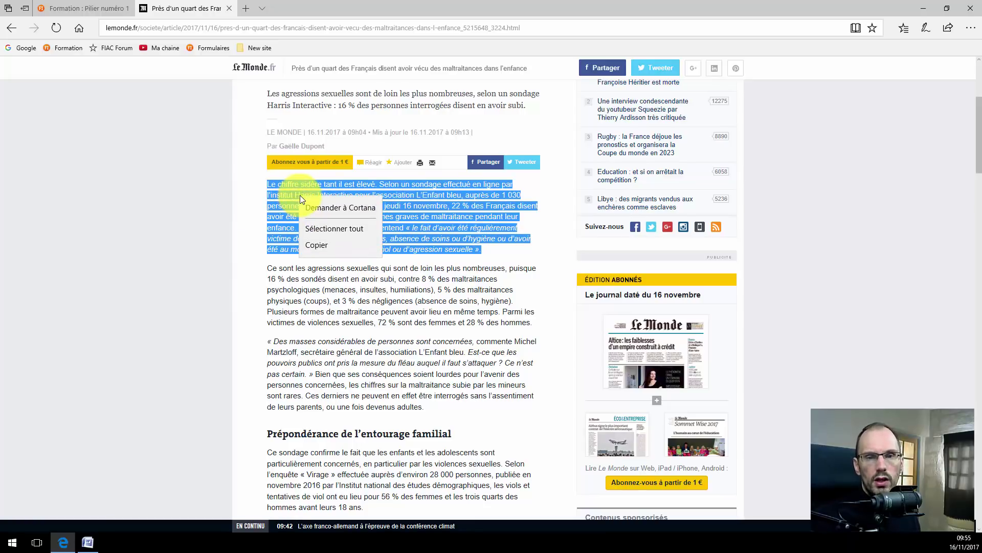
left_click(319, 248)
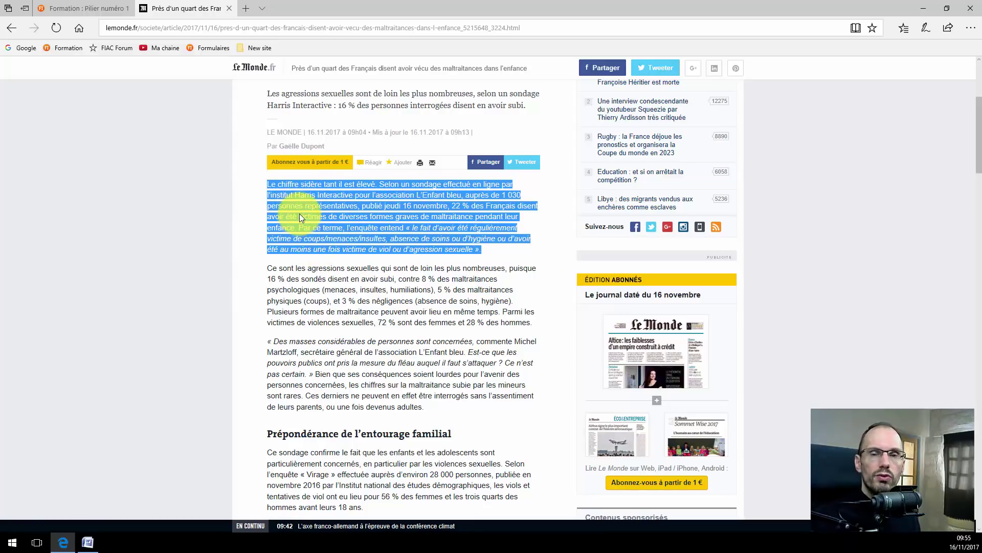
Step: Switch to Word and paste the copied article paragraph on a new line below the blue italic paragraph
left_click(87, 542)
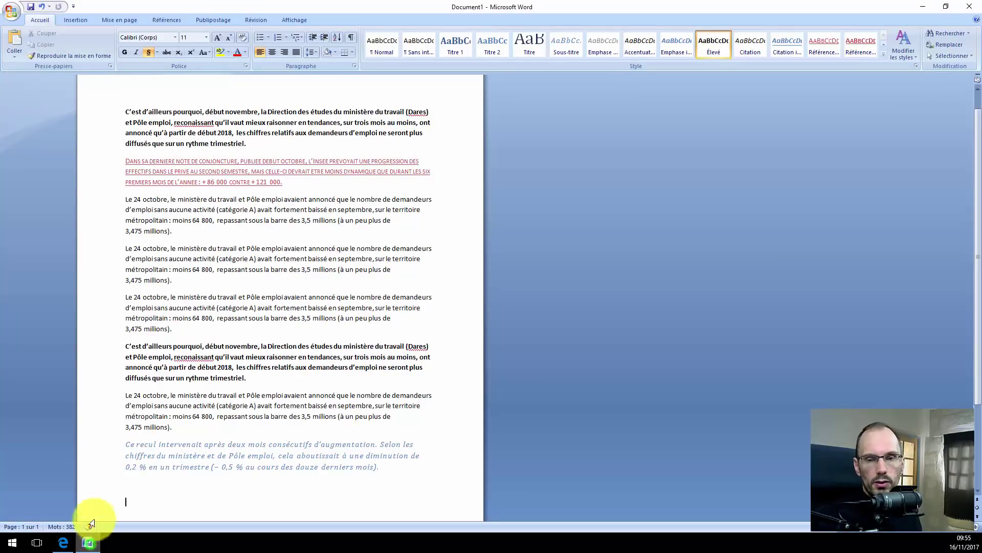
scroll(194, 435, "down", 2)
left_click(389, 424)
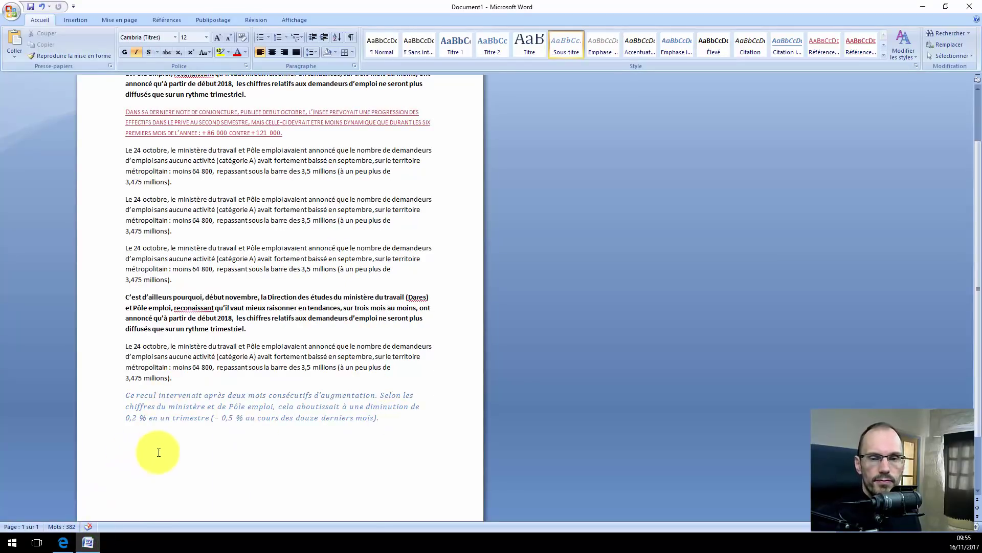
key("Return")
scroll(159, 430, "down", 2)
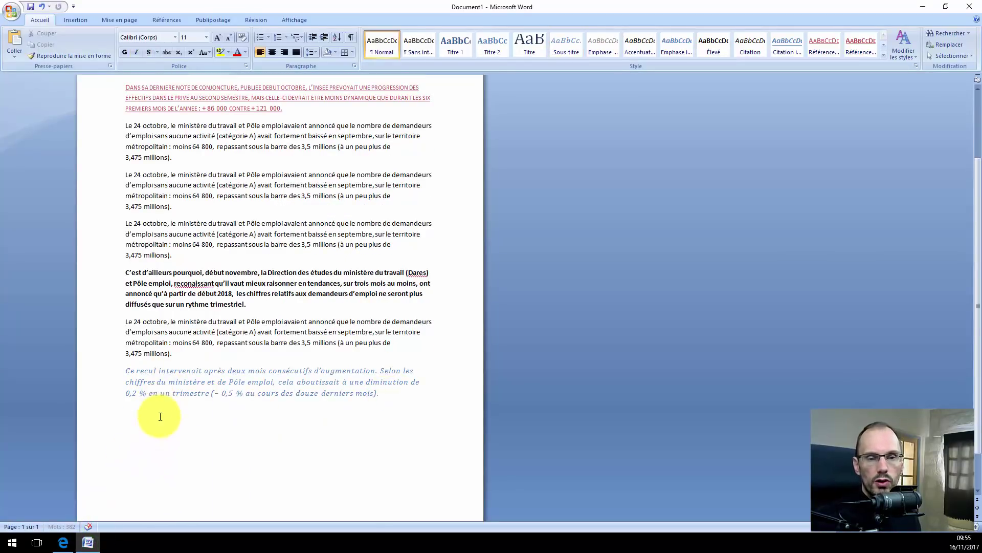
right_click(140, 404)
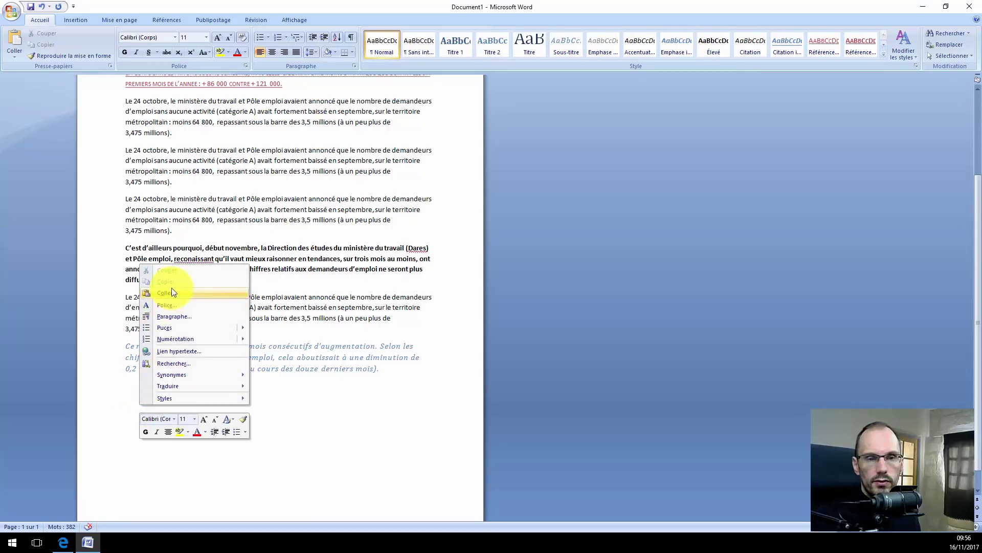
left_click(171, 289)
scroll(245, 333, "down", 4)
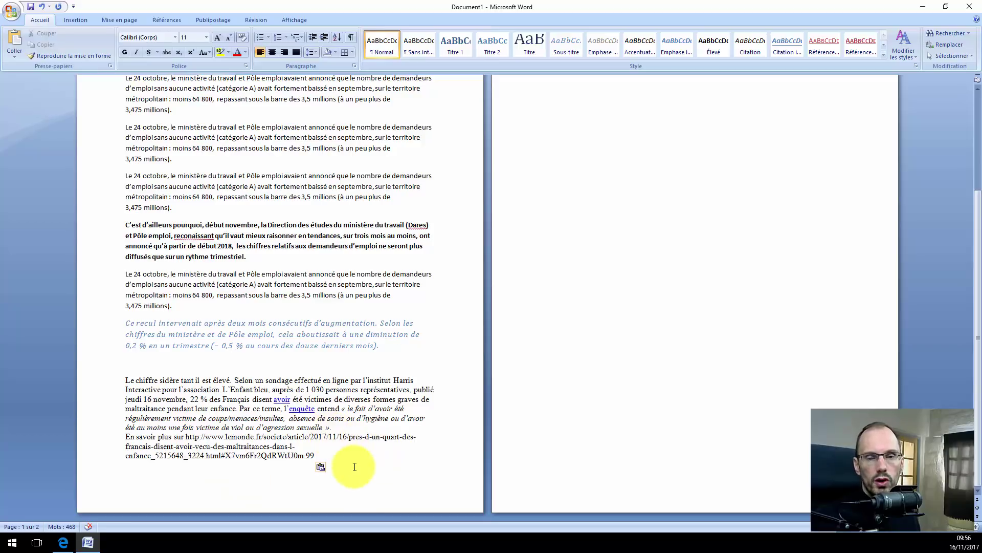
Step: Set the paste option of the pasted article paragraph to keep text only (Conserver le texte seulement)
left_click(325, 469)
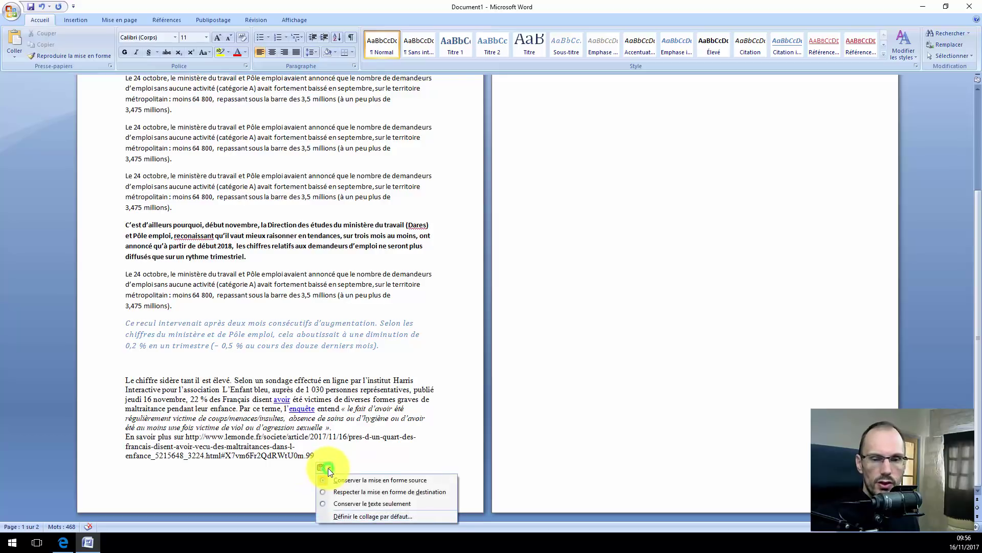
left_click(346, 504)
scroll(296, 358, "down", 3)
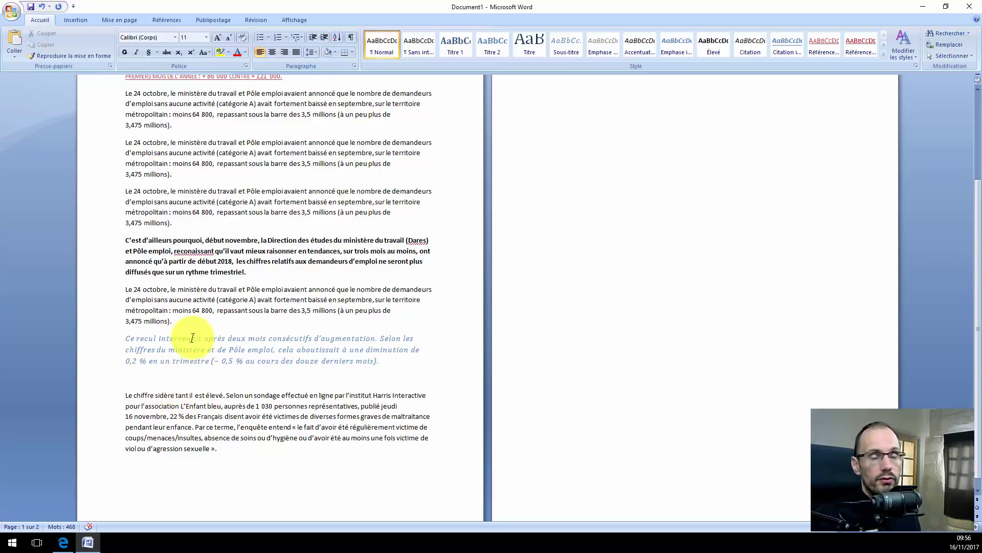
Step: Switch to Edge and copy the title "Pilier numéro 1 : Bases et vocabulaire" from the open Formation page
left_click(63, 541)
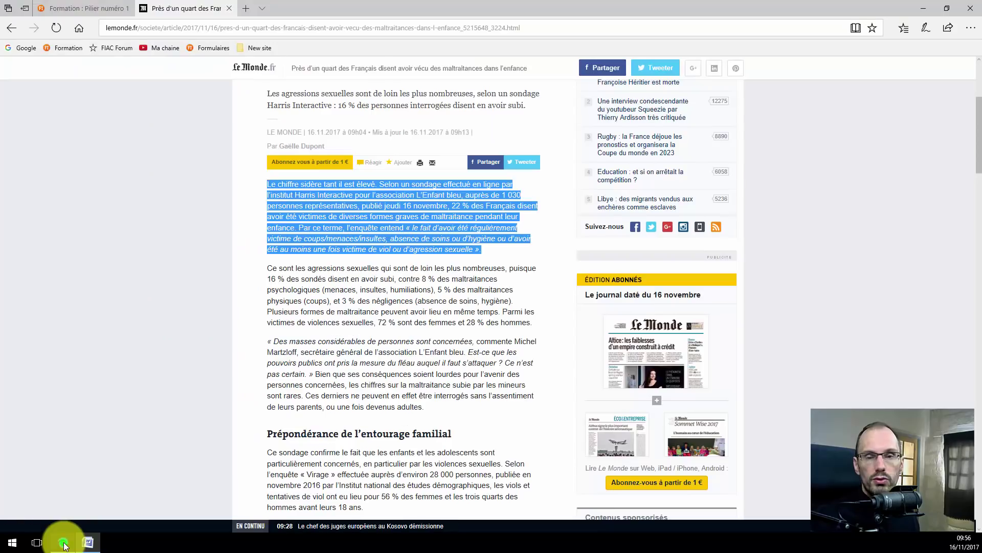
left_click(97, 10)
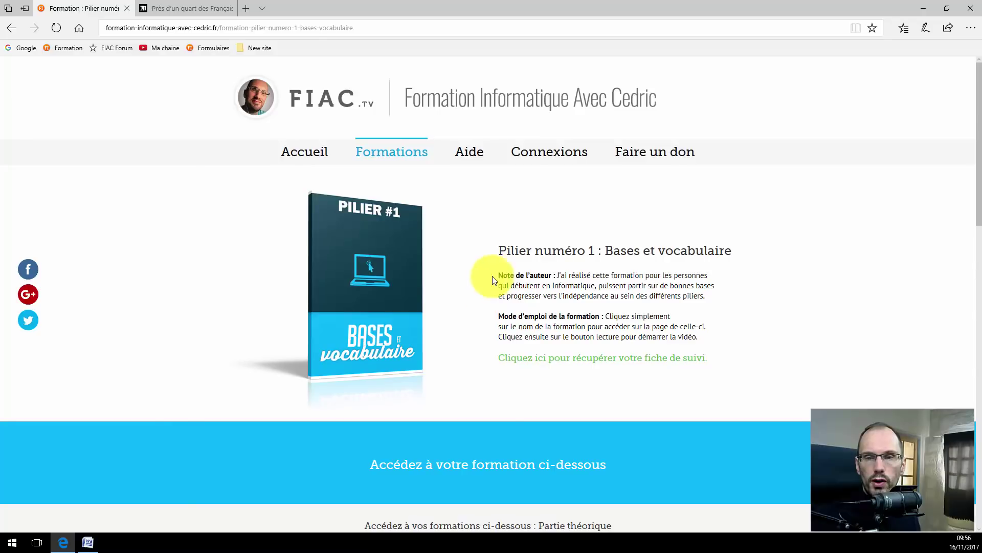
left_click_drag(500, 250, 726, 249)
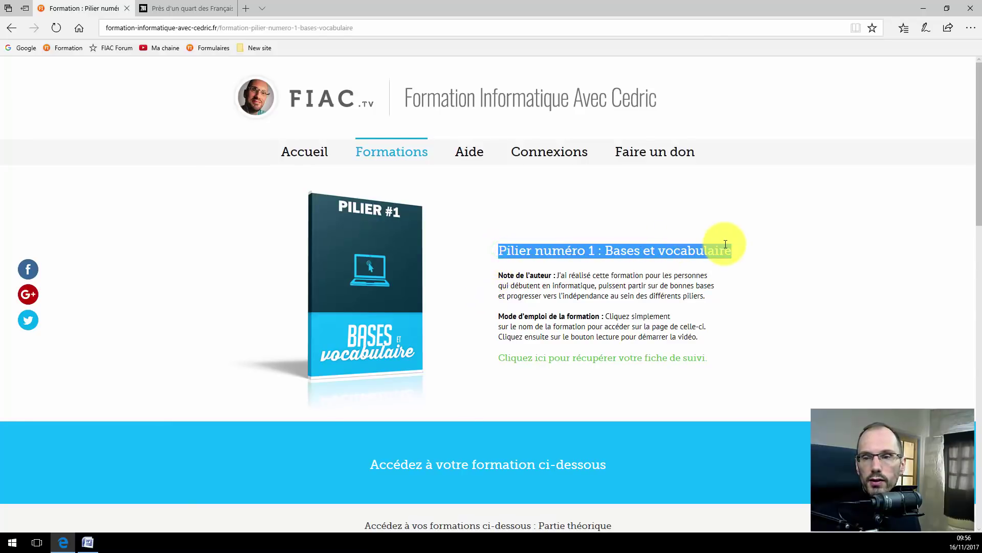
right_click(612, 247)
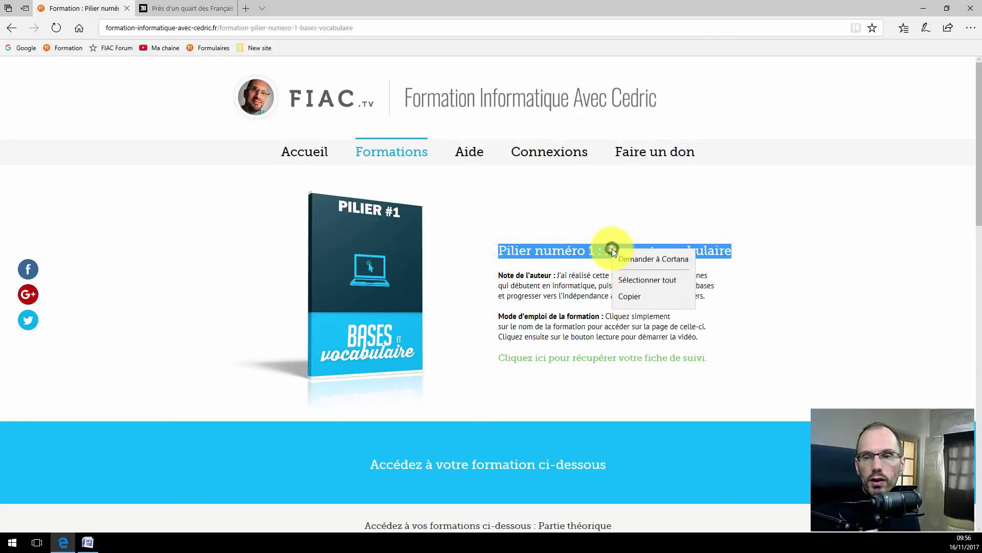
left_click(625, 297)
Step: Switch to Word, delete the empty line above the "En savoir plus" link and add a new line below it
left_click(97, 544)
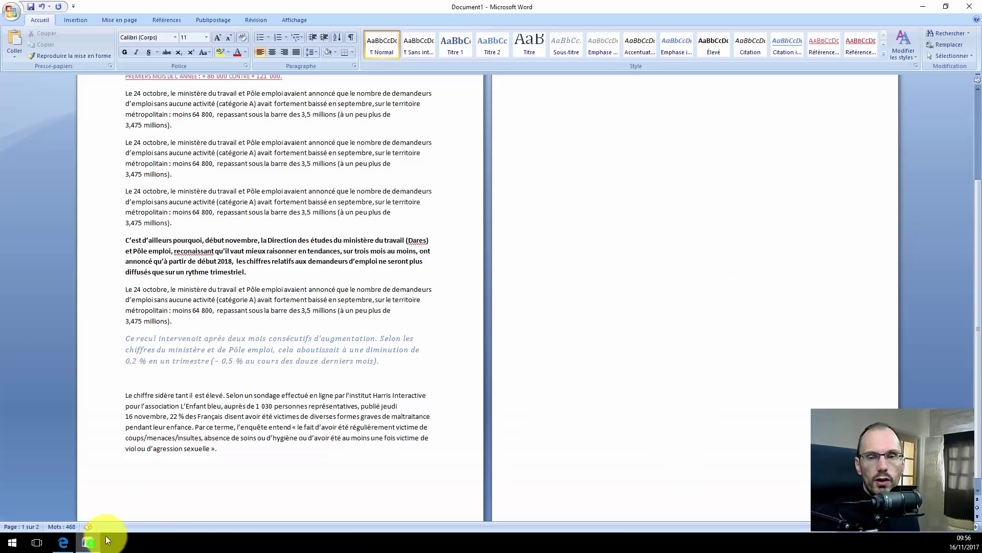
scroll(263, 473, "up", 3)
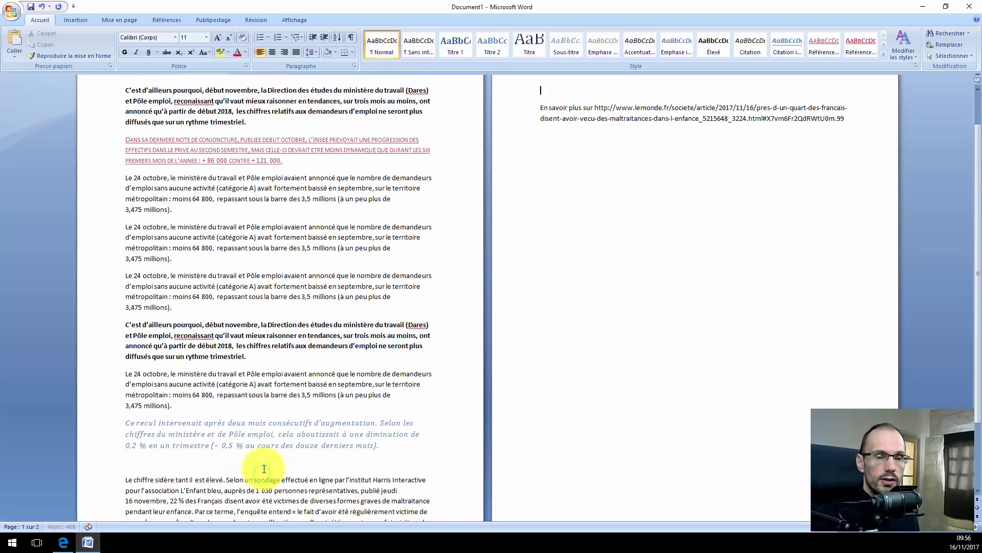
key("BackSpace")
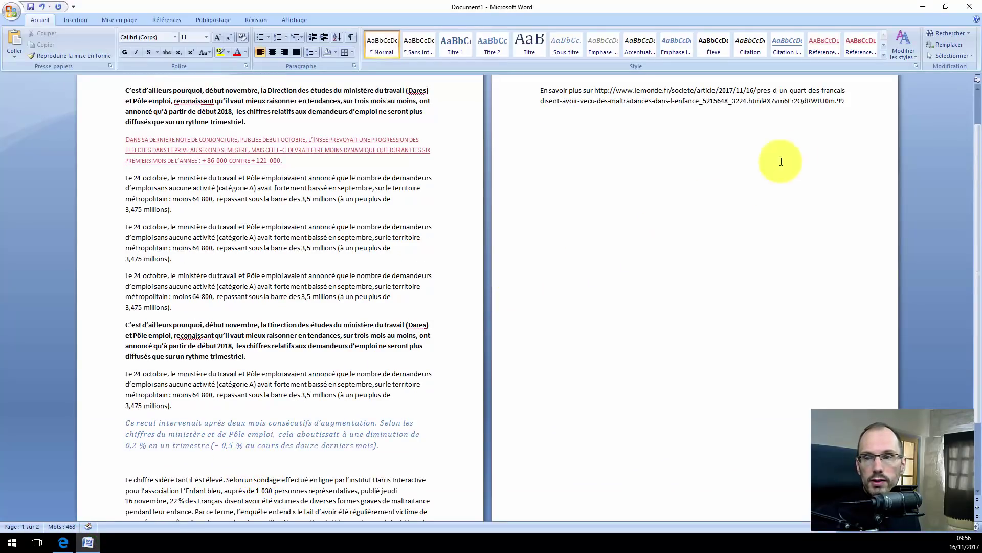
left_click(852, 107)
key("Return")
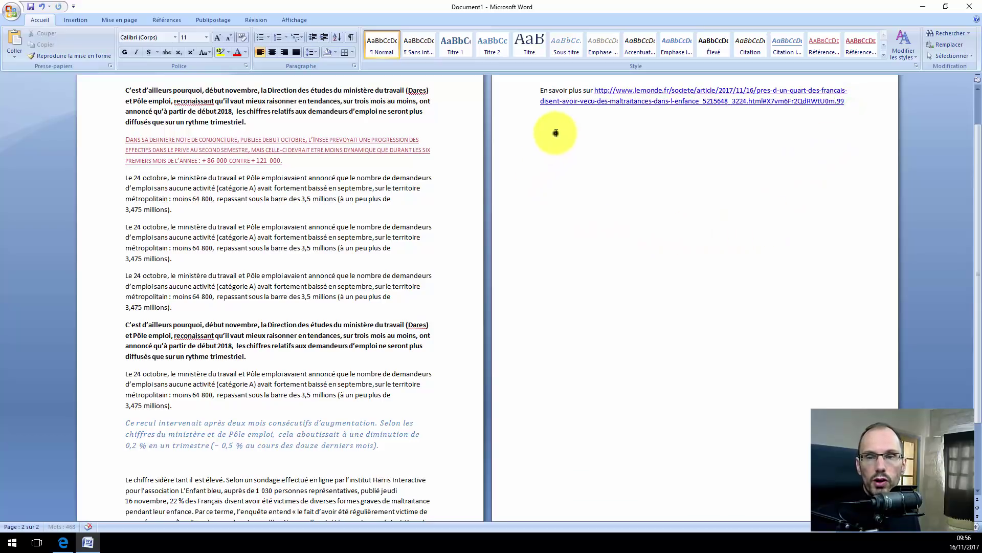
Step: Paste the copied "Pilier numéro 1" title below the "En savoir plus" link, keeping text only
right_click(557, 132)
left_click(574, 162)
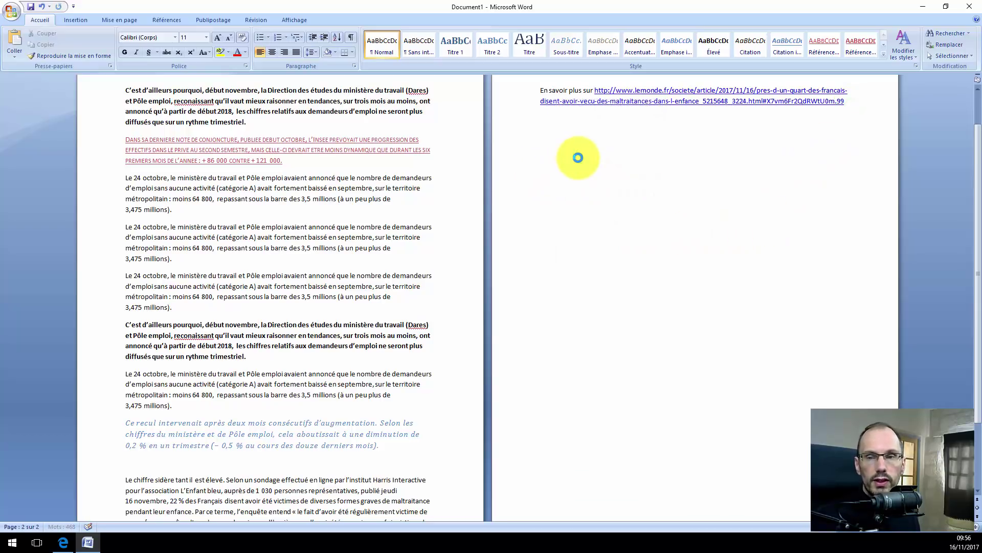
left_click(744, 152)
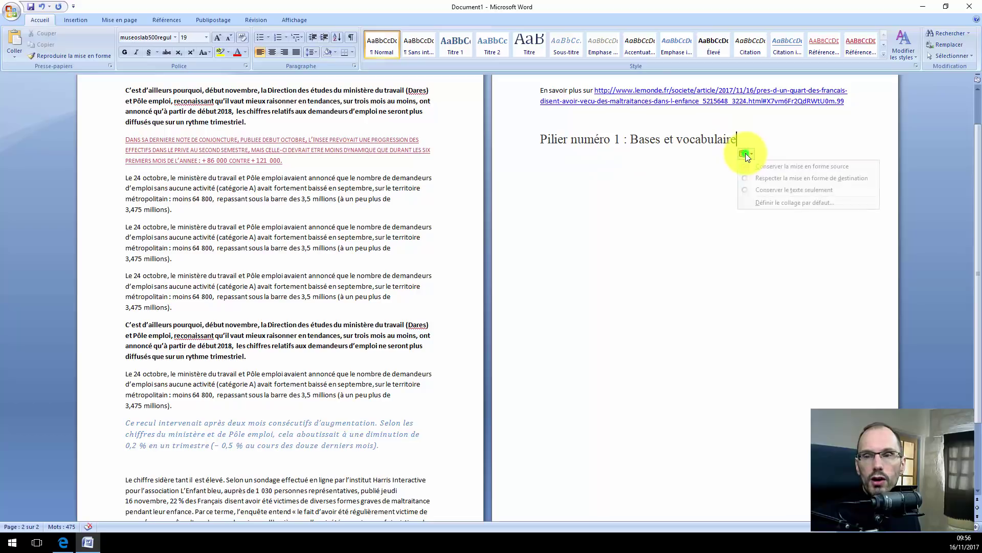
left_click(762, 189)
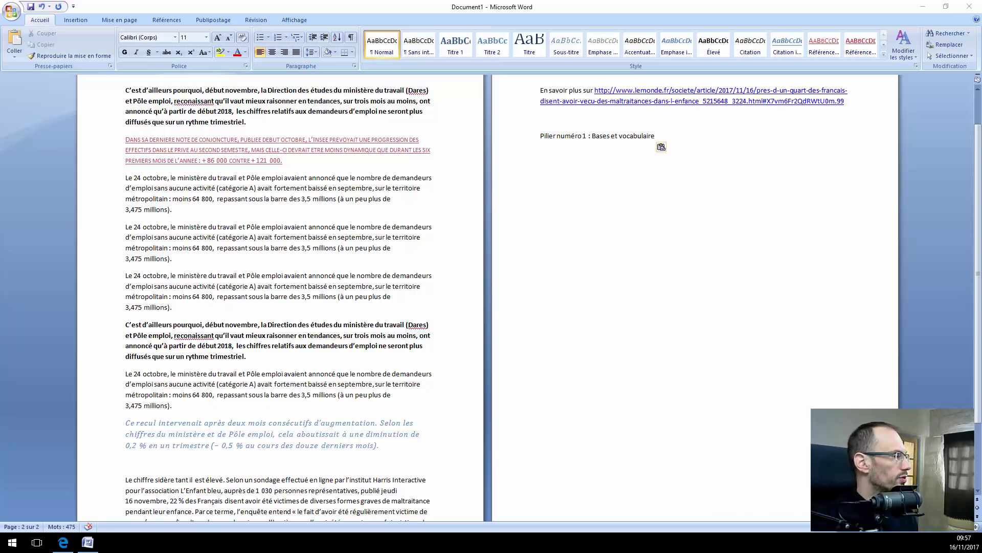
Step: Bring the empty Notepad window in front of the Word document and paste the copied title into it
left_click_drag(0, 149, 614, 56)
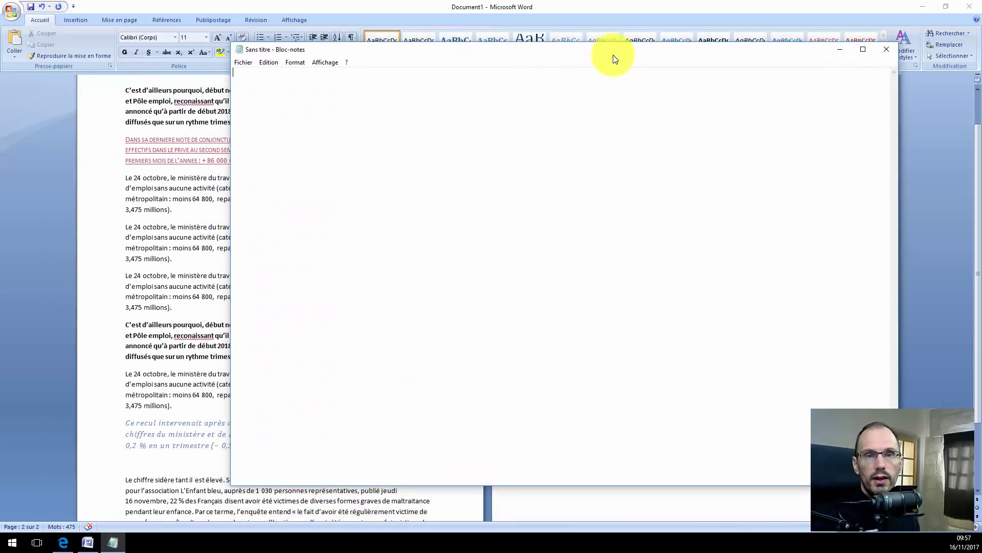
right_click(272, 87)
left_click(286, 131)
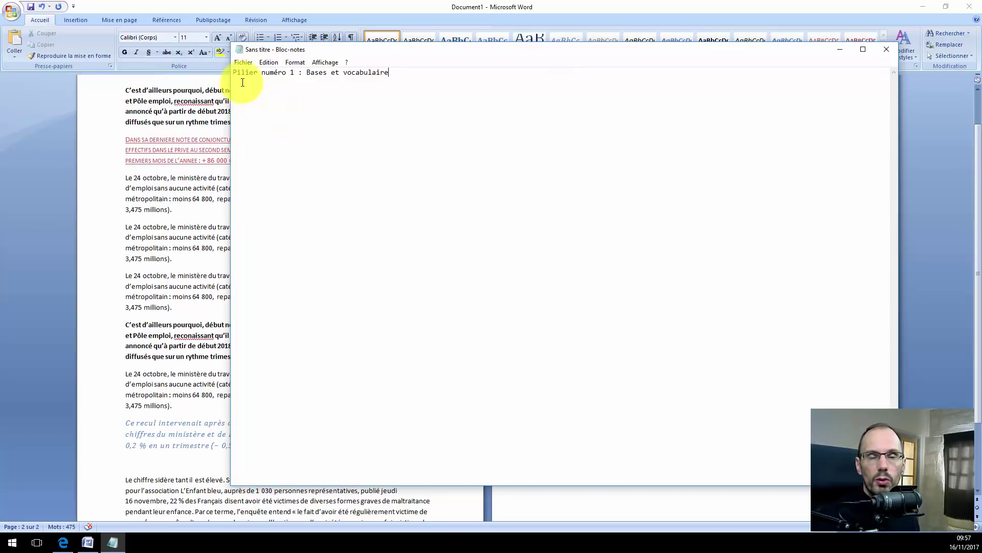
Step: Switch to the Le Monde article in Edge and copy the heading "Prépondérance de l'entourage familial" with the paragraph beneath it
left_click(62, 542)
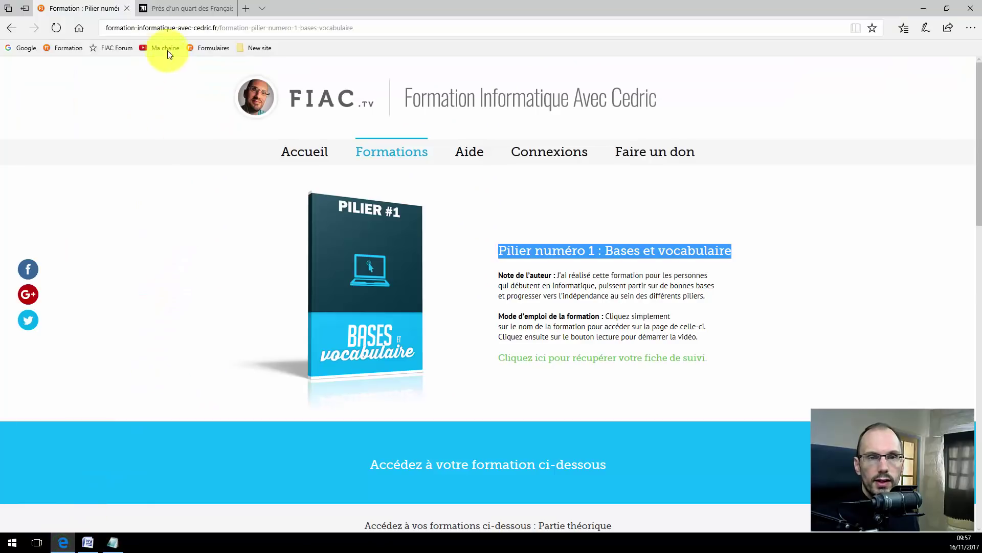
left_click(185, 8)
scroll(210, 141, "down", 5)
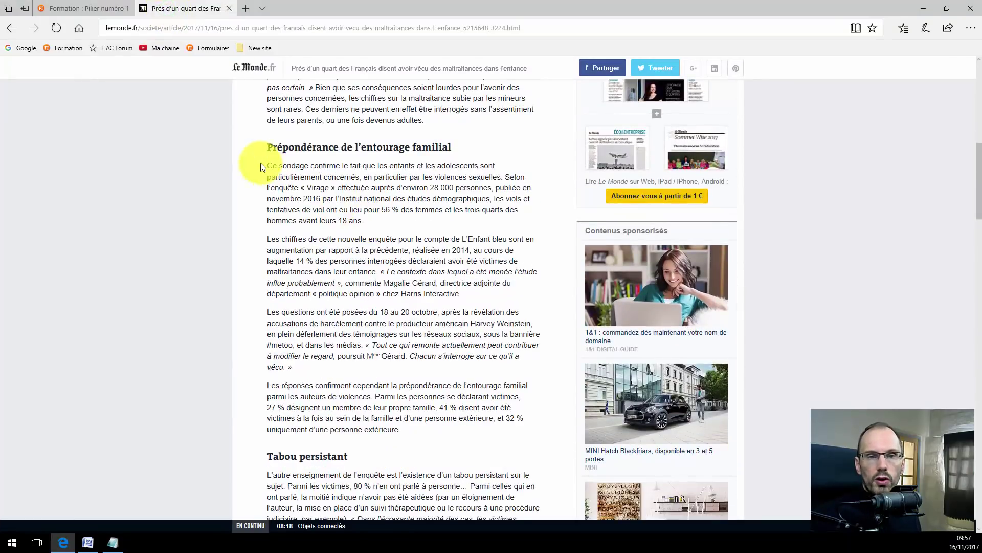
left_click_drag(266, 147, 359, 220)
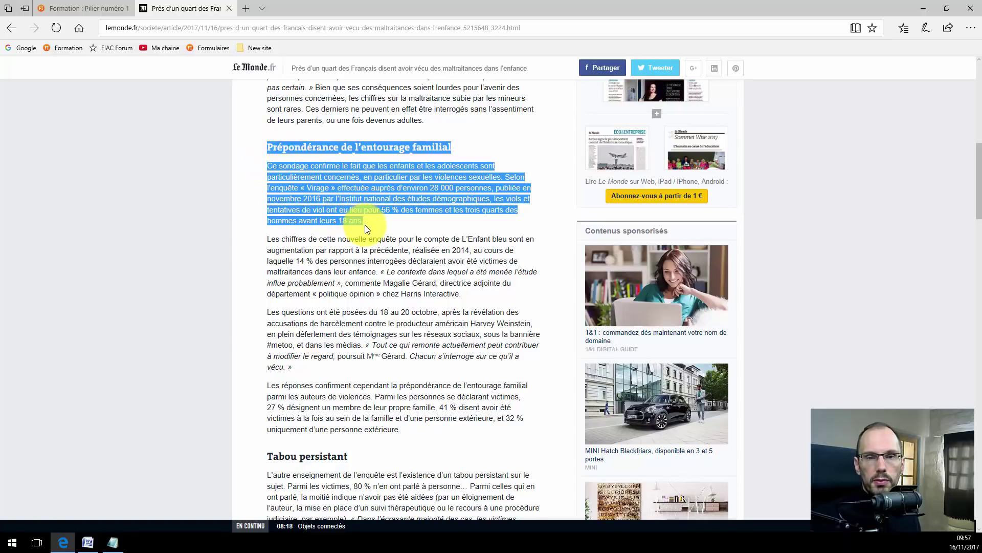
right_click(333, 192)
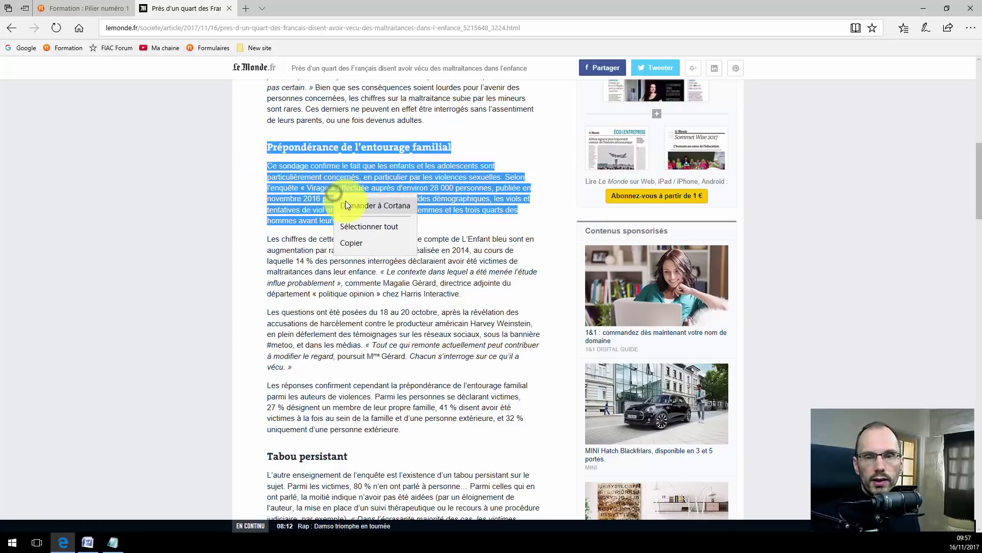
left_click(353, 241)
Step: Switch to Notepad and paste the copied heading and paragraph after the "Pilier numéro 1" title
left_click(113, 542)
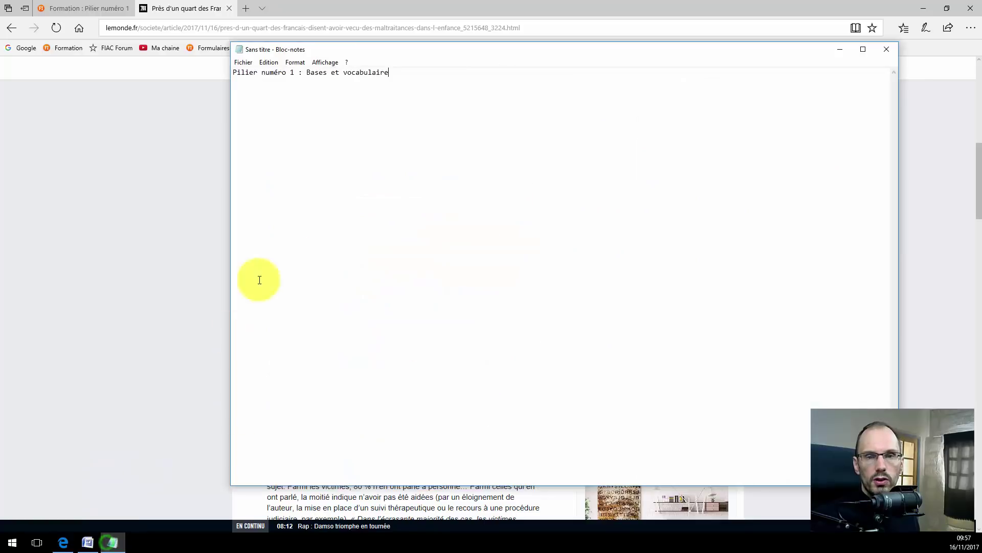
right_click(299, 116)
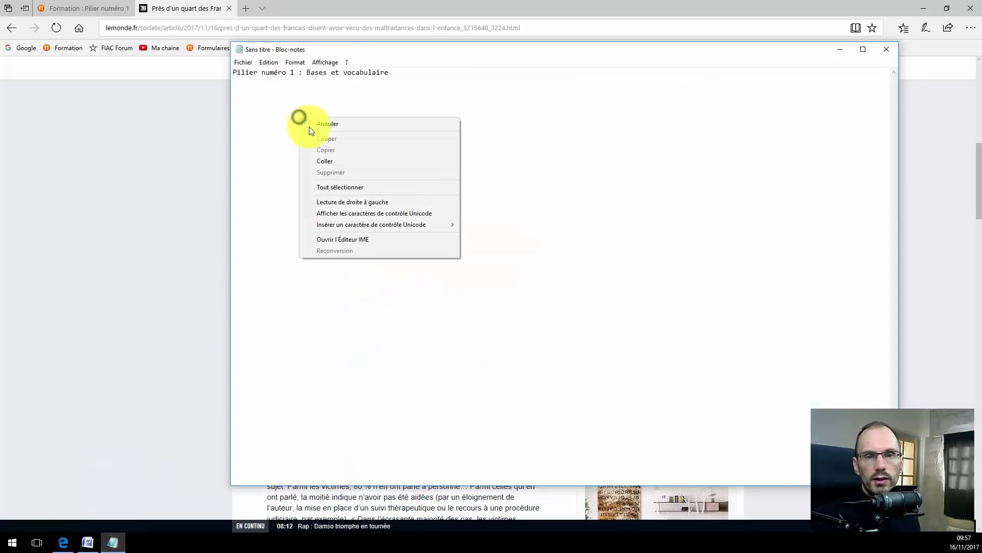
left_click(324, 160)
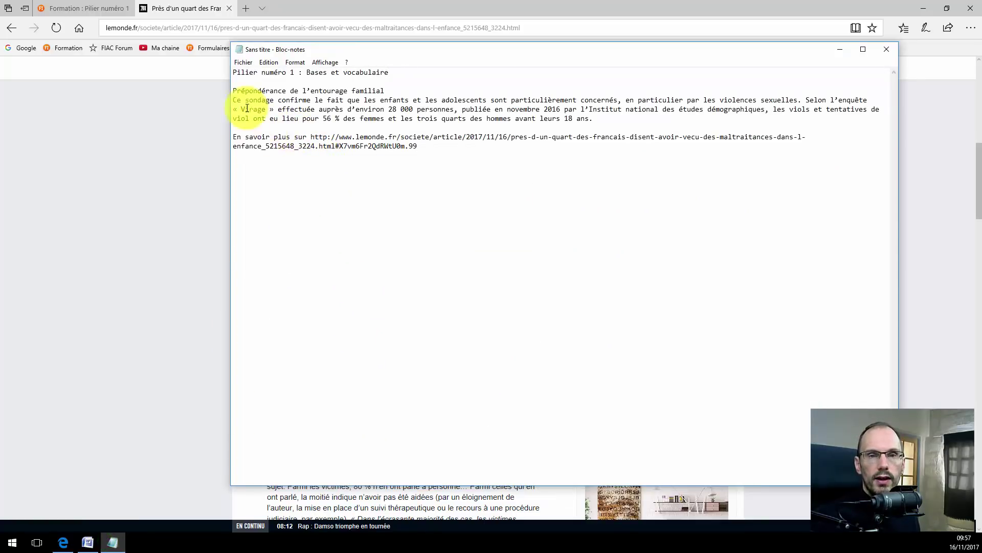
Step: Highlight the pasted article text in Notepad and return to the Le Monde article in Edge
left_click_drag(235, 91, 432, 146)
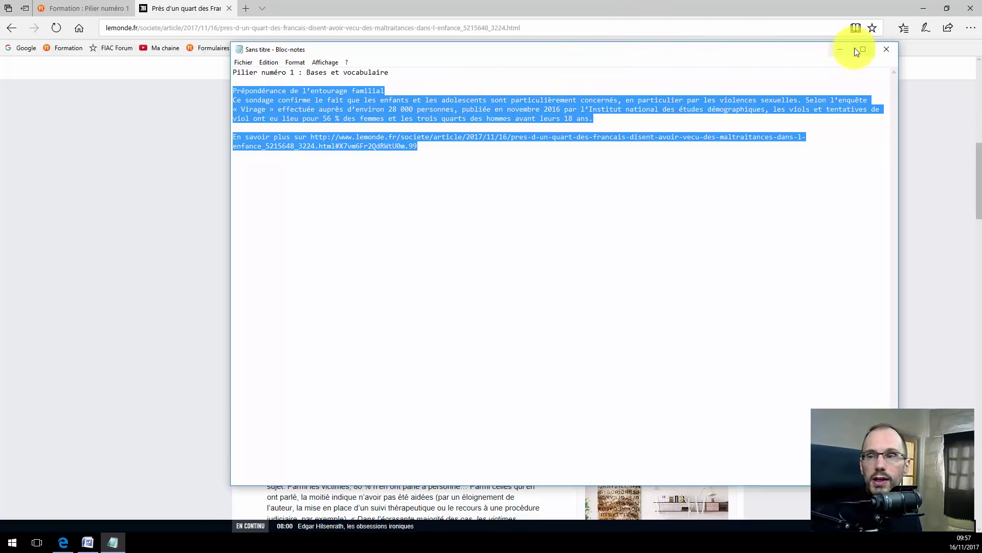
left_click(158, 180)
left_click(167, 188)
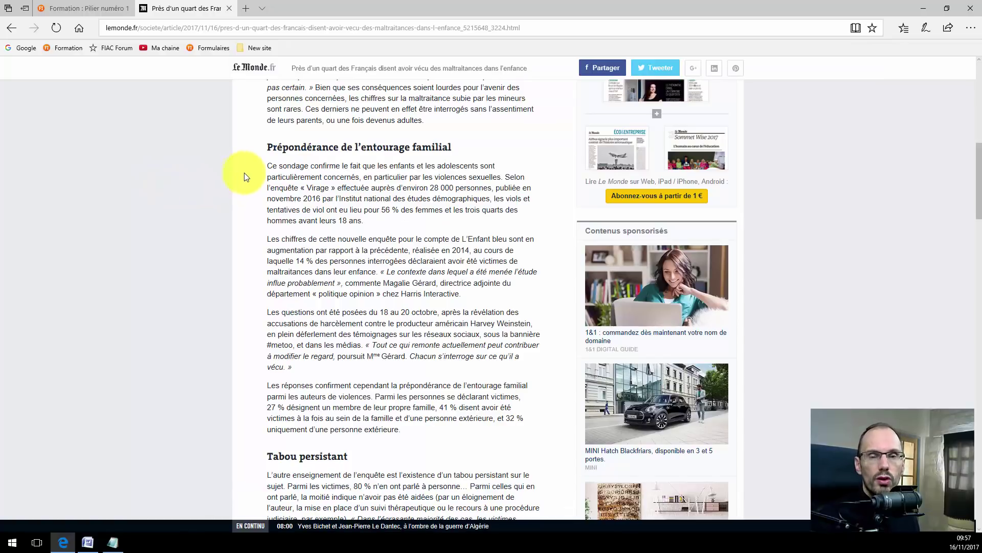
Step: Highlight passages of the Le Monde article, including the start of the italic quote « Le contexte dans lequel a »
left_click_drag(269, 145, 322, 377)
left_click(392, 266)
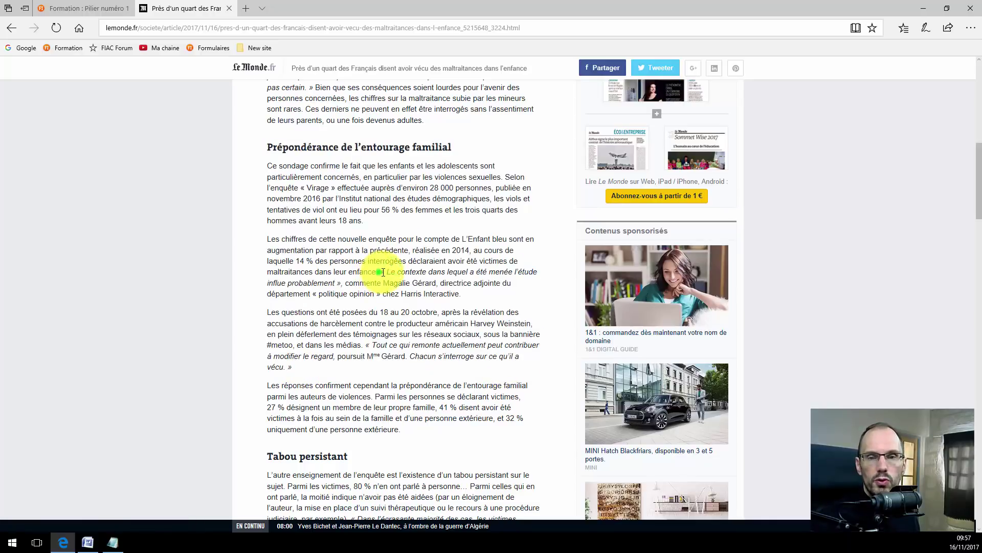
left_click_drag(383, 272, 476, 271)
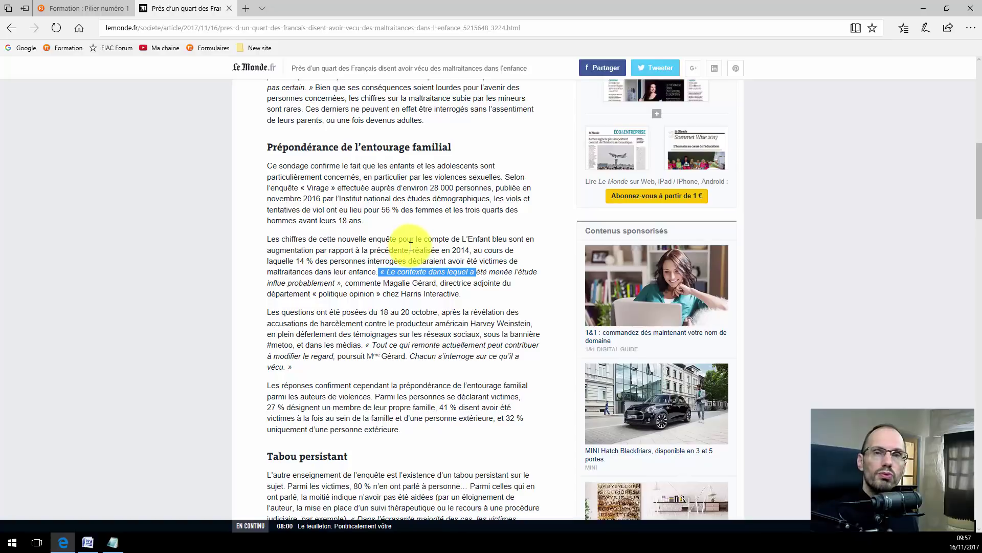
Step: Search Windows for "note", open a second, empty Notepad window and move it over the existing one
left_click(109, 543)
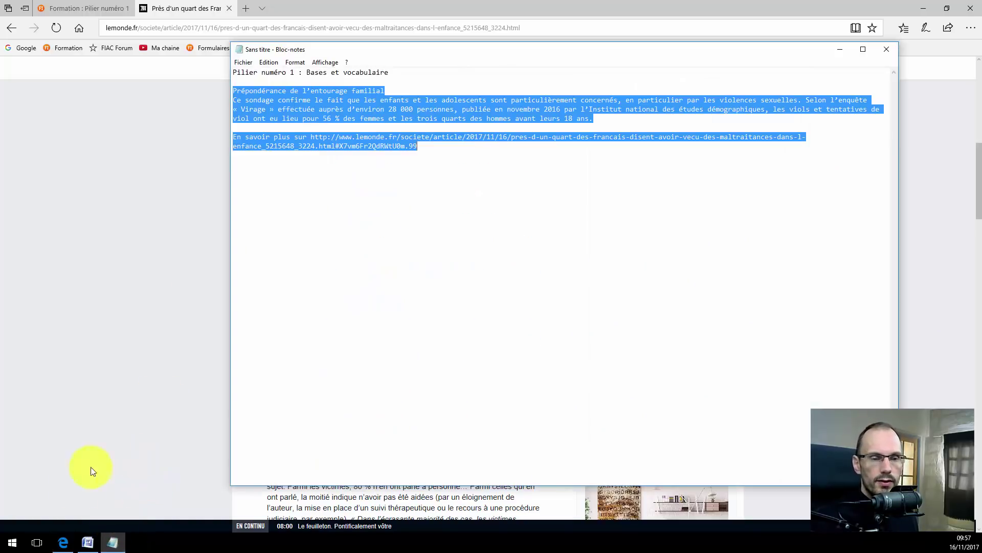
left_click(17, 543)
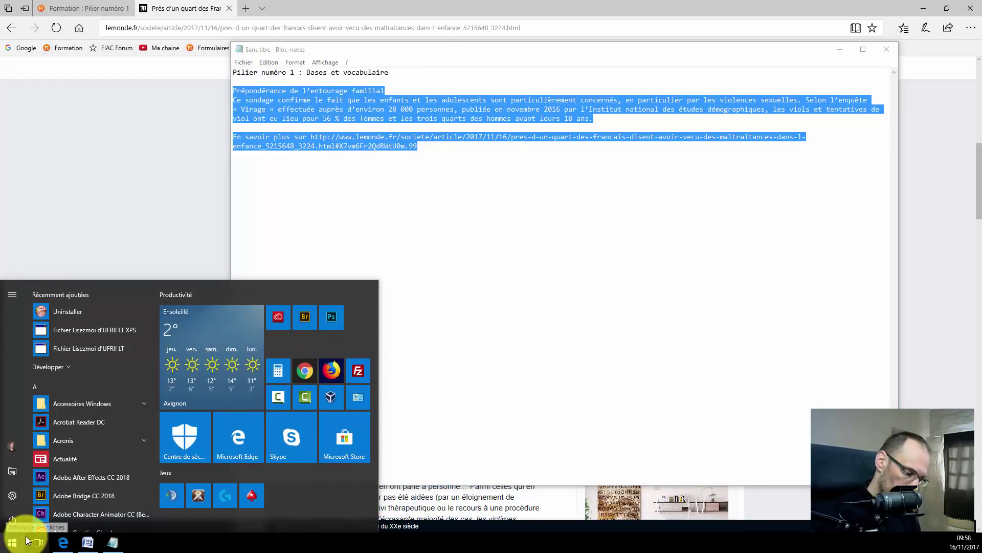
type("note")
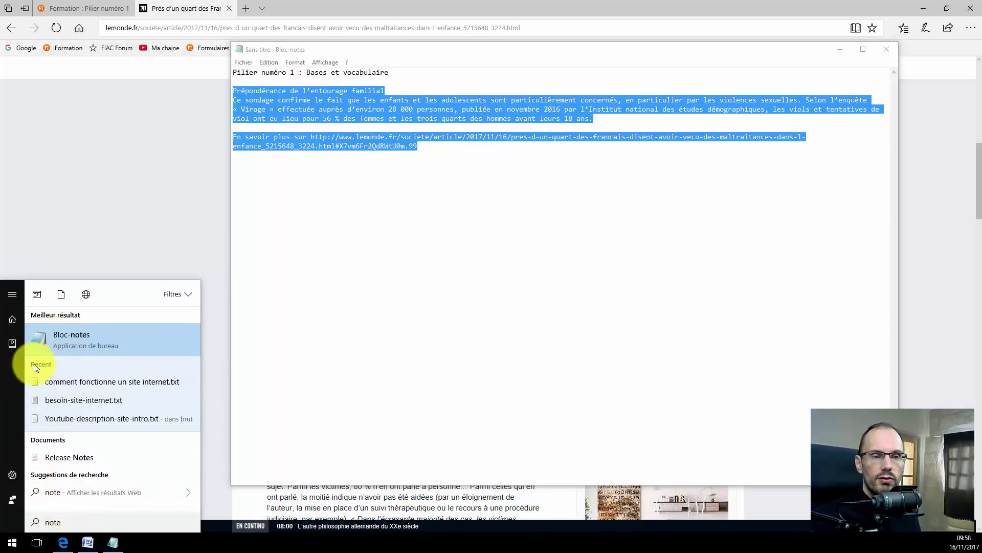
left_click(43, 340)
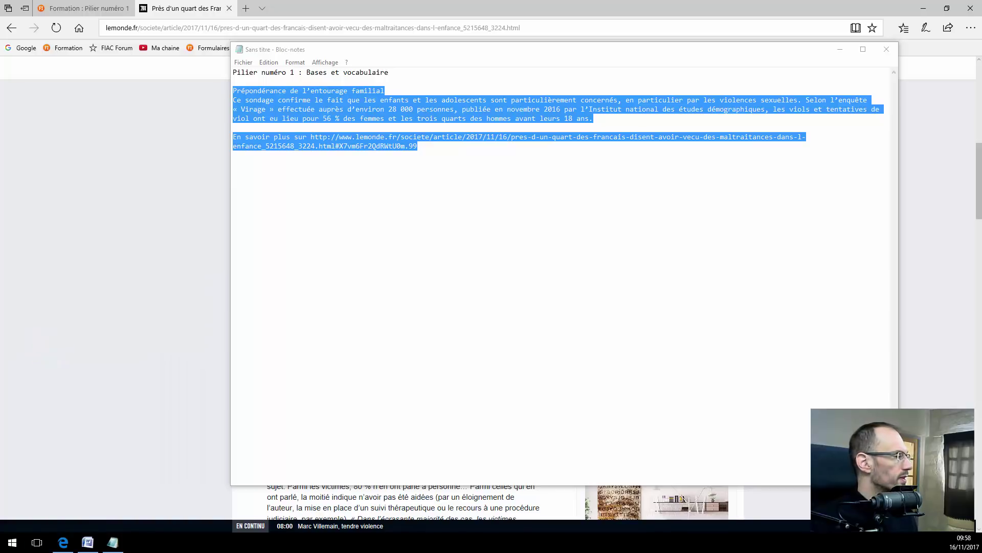
left_click_drag(0, 134, 627, 49)
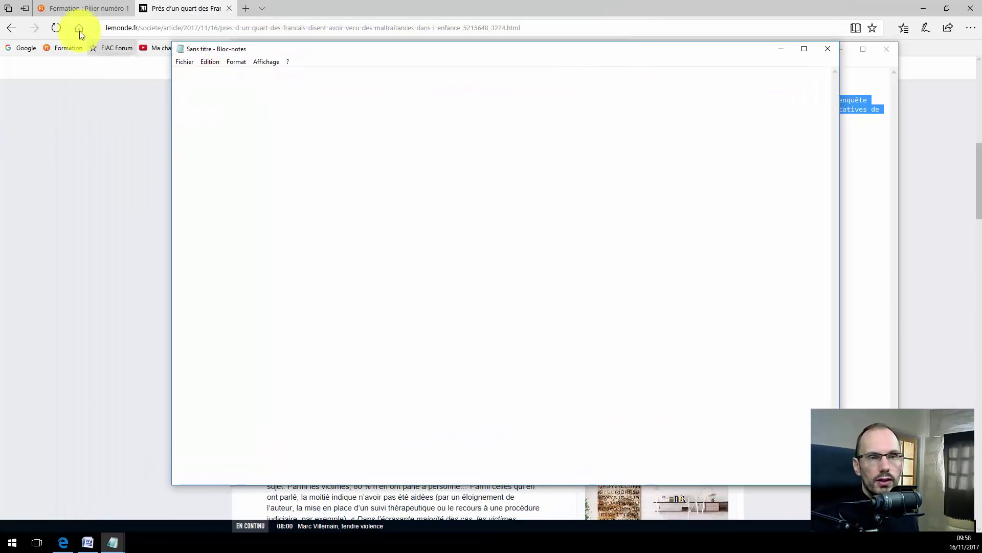
Step: Return to the Le Monde article in Edge and copy the heading "Prépondérance de l'entourage familial" with its first paragraph
mouse_move(91, 3)
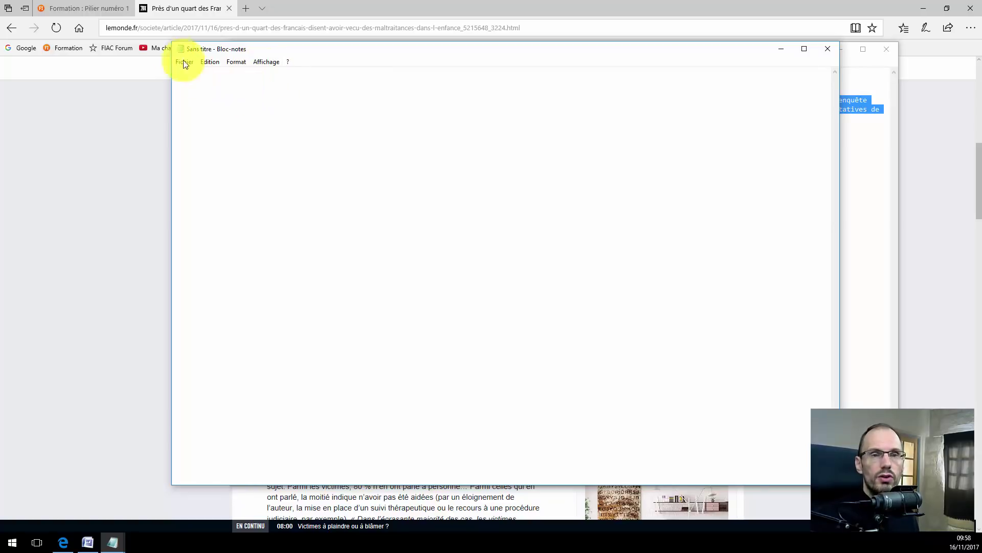
left_click(168, 10)
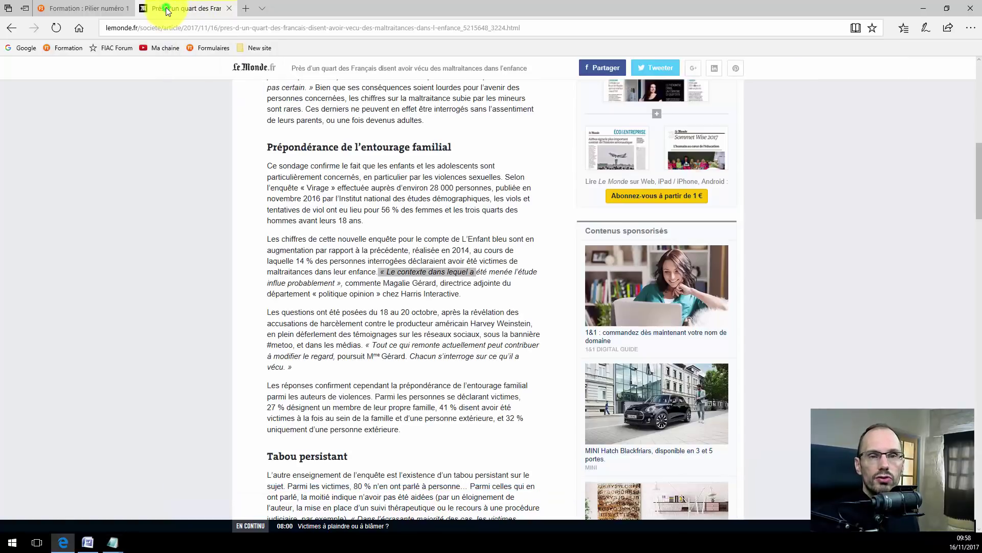
left_click(311, 209)
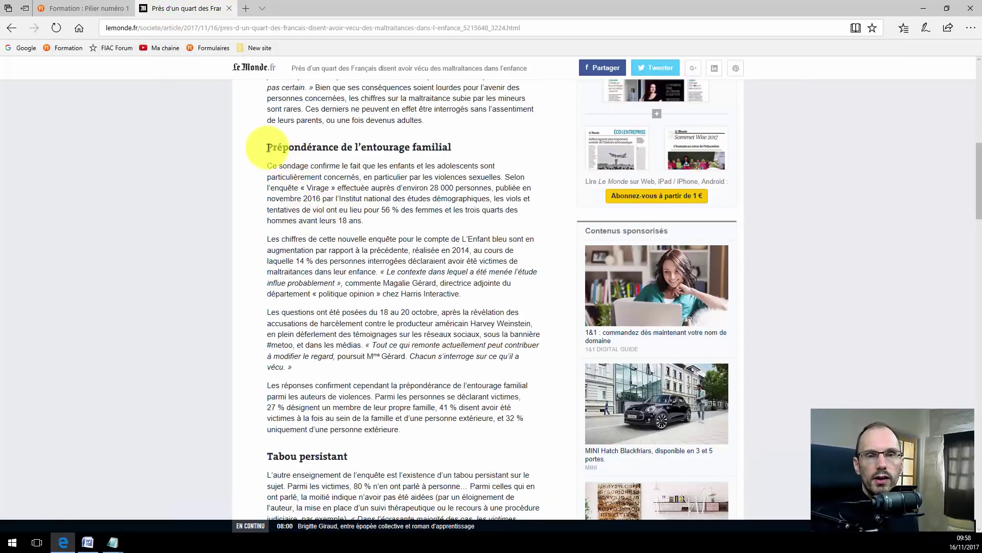
left_click_drag(267, 149, 351, 208)
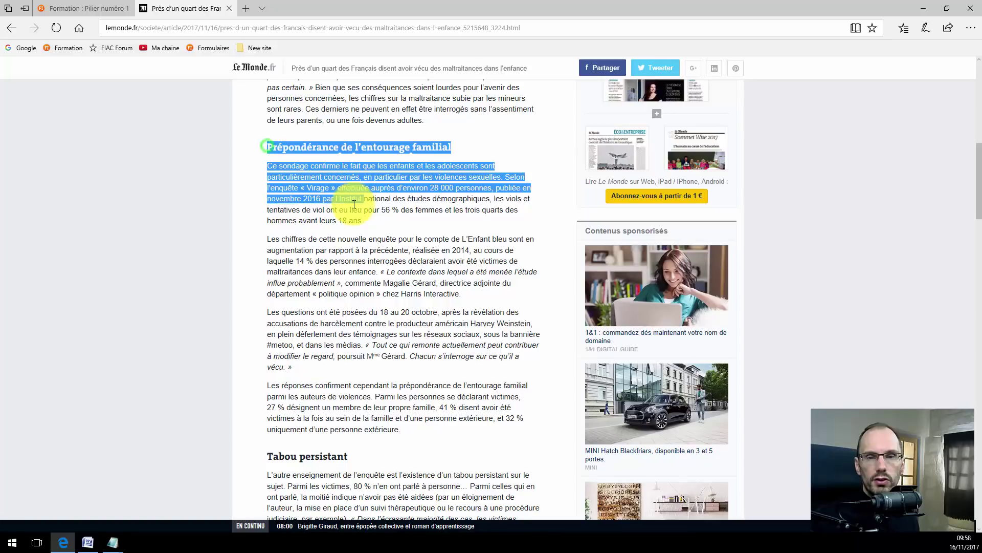
right_click(322, 189)
left_click(338, 232)
Step: Switch to the empty Notepad window and paste the copied heading and paragraph
left_click(112, 542)
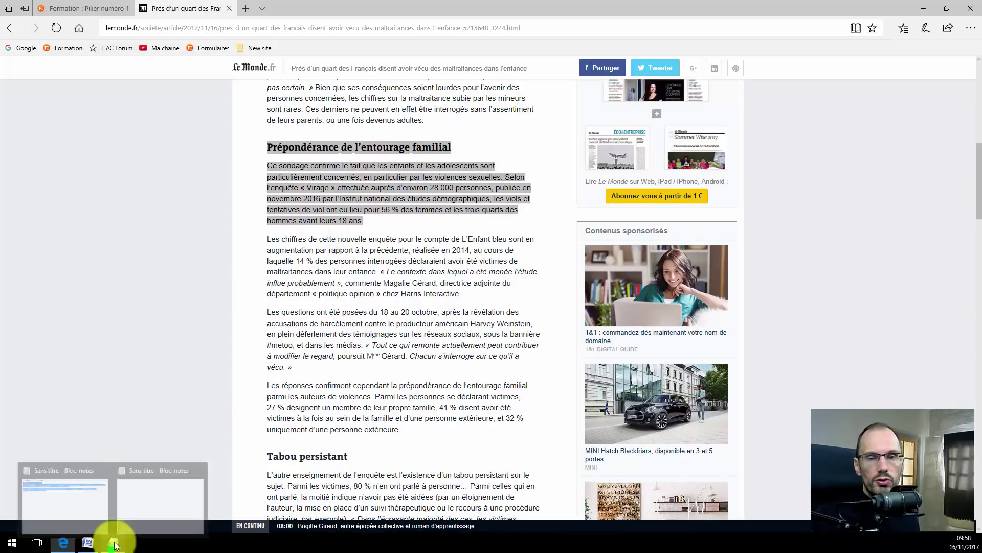
left_click(130, 492)
right_click(249, 147)
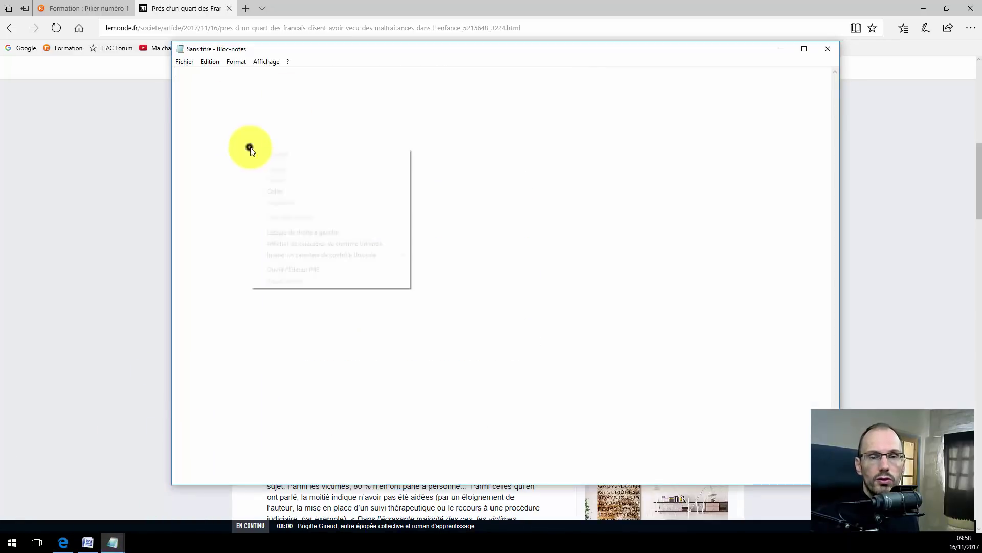
left_click(277, 191)
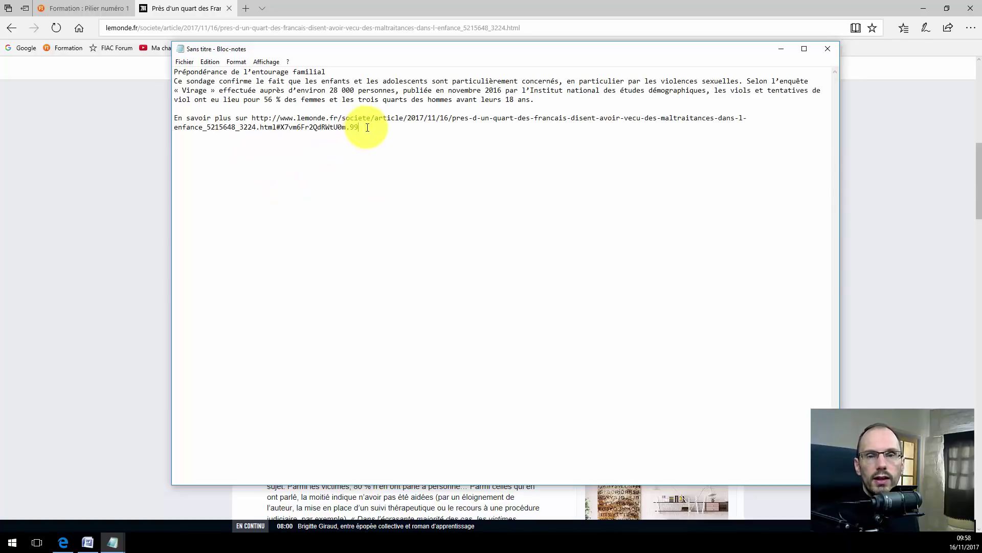
Step: Delete the "En savoir plus sur" source link below the pasted text and add a blank line beneath the heading
left_click_drag(366, 127, 171, 114)
key("BackSpace")
key("BackSpace")
key("BackSpace")
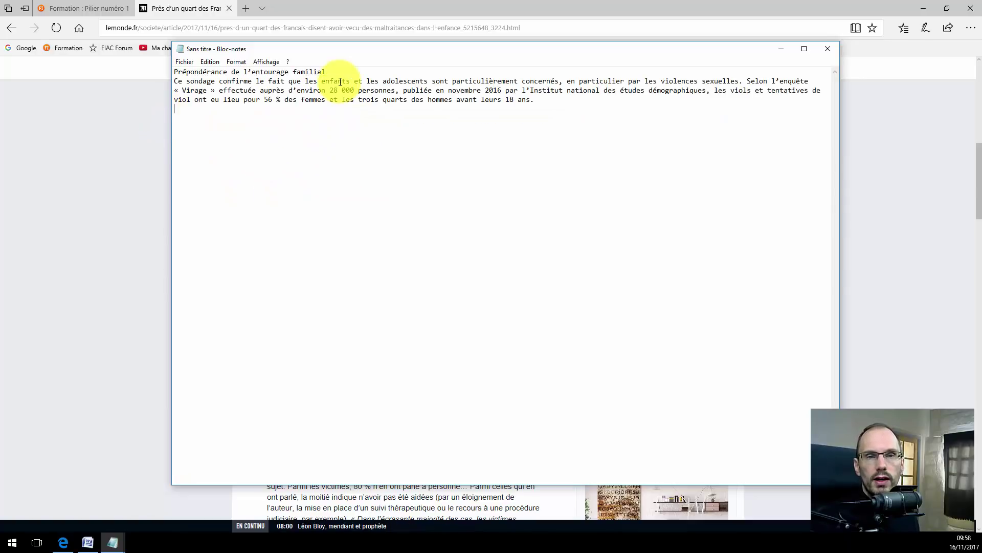
left_click(333, 70)
key("Return")
Step: Copy the paragraph under the heading in Notepad and paste a duplicate below it
left_click_drag(537, 109, 149, 90)
right_click(285, 100)
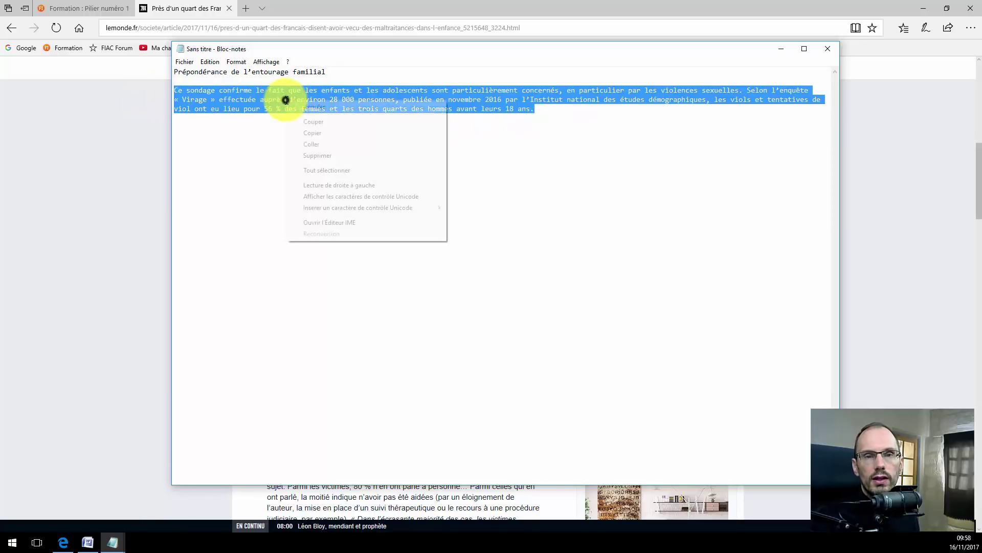
left_click(309, 134)
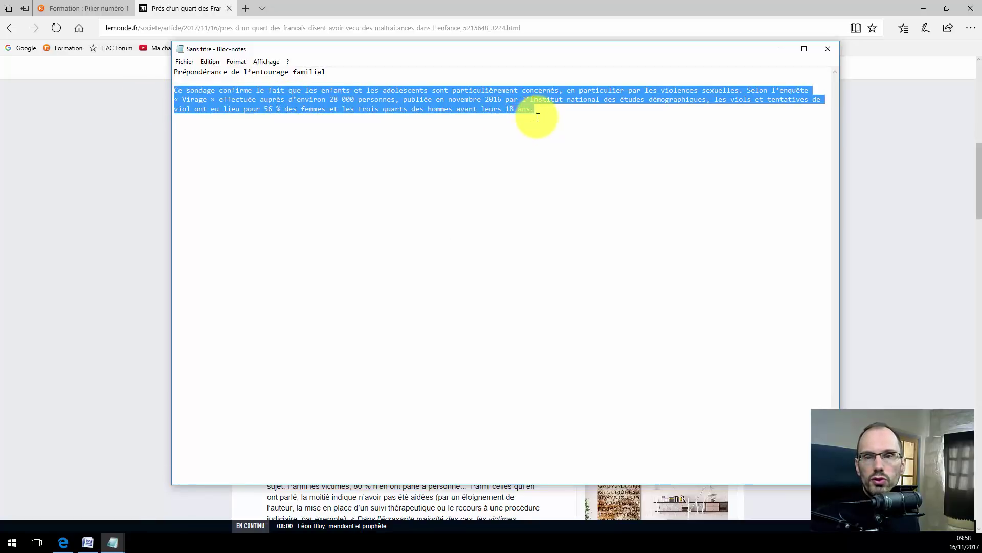
left_click(533, 114)
right_click(223, 133)
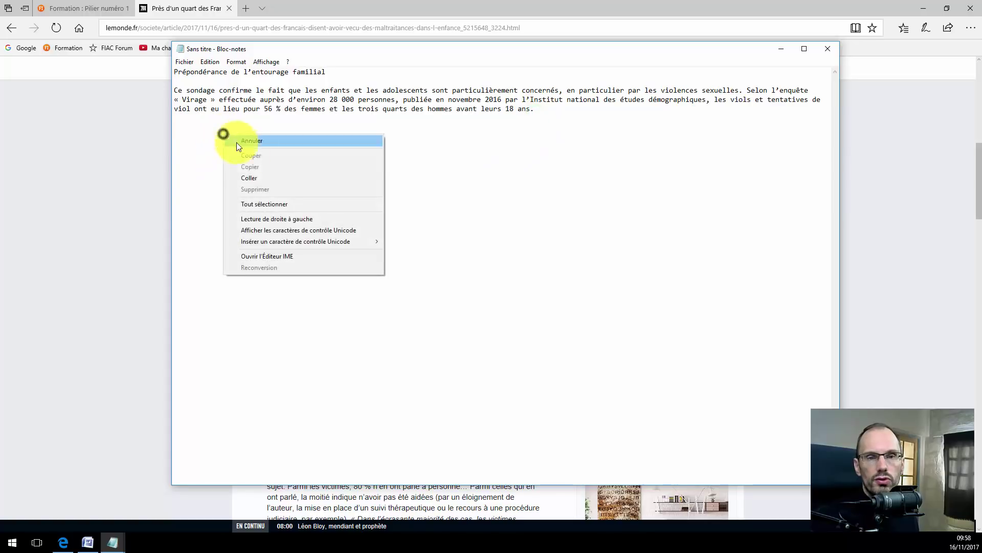
left_click(259, 178)
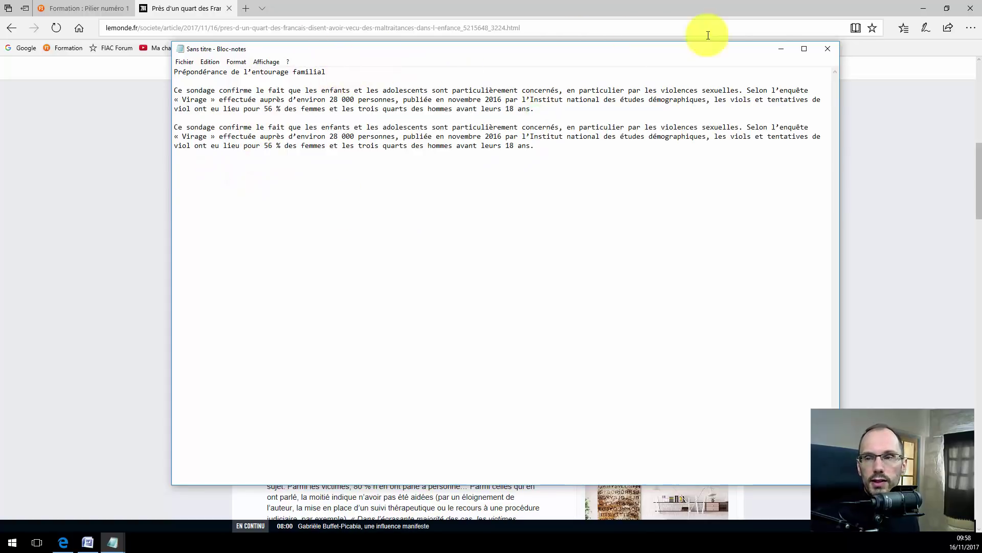
Step: Close the second Notepad window without saving and clear the text selection in the Le Monde article
left_click(822, 45)
left_click(483, 273)
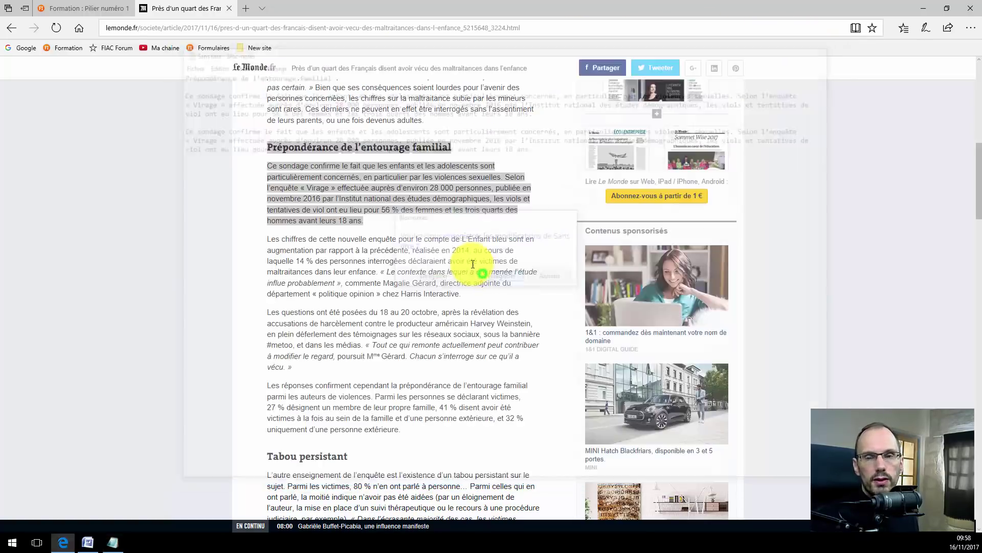
left_click(203, 220)
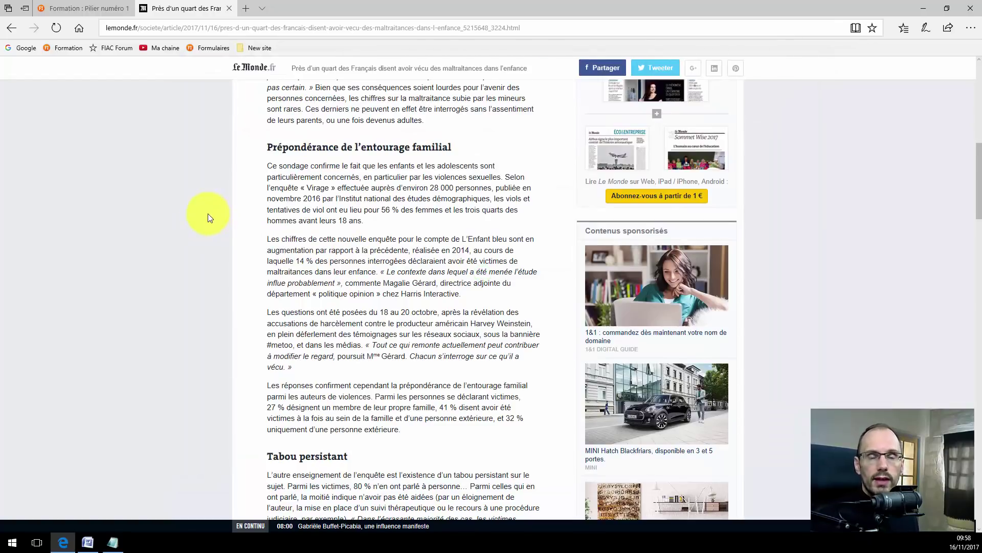
Step: Highlight the Le Monde article's main title and subtitle, then clear the selection
scroll(208, 214, "up", 15)
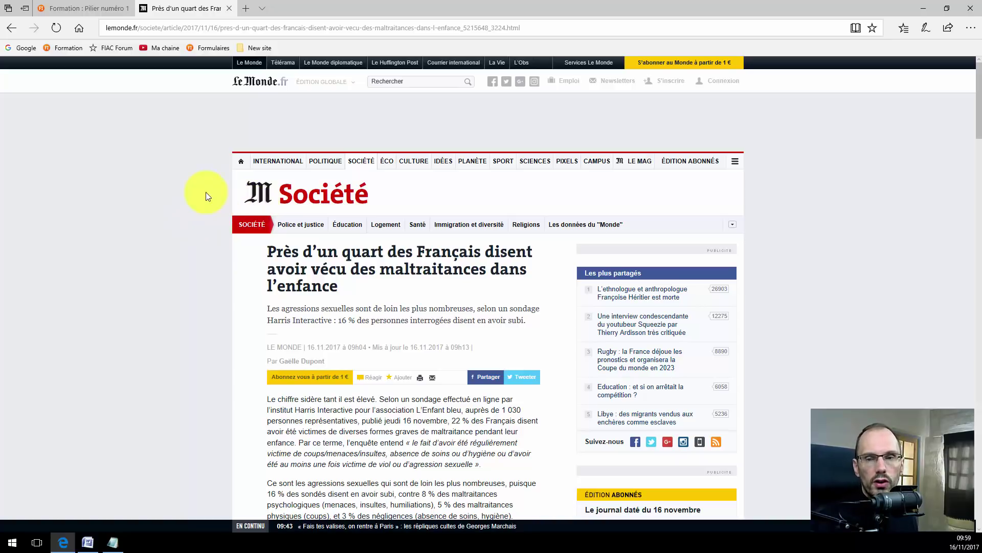
left_click_drag(263, 247, 527, 322)
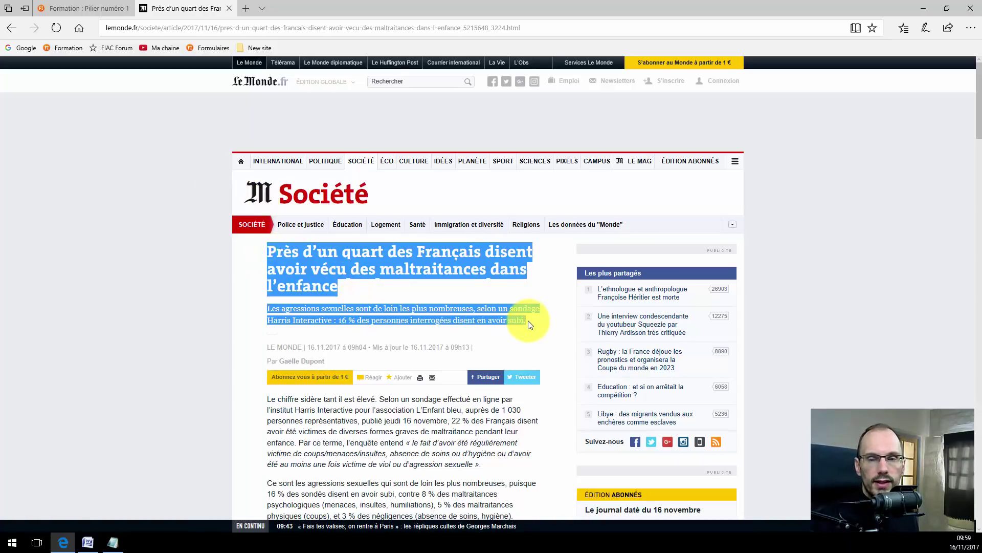
left_click(173, 303)
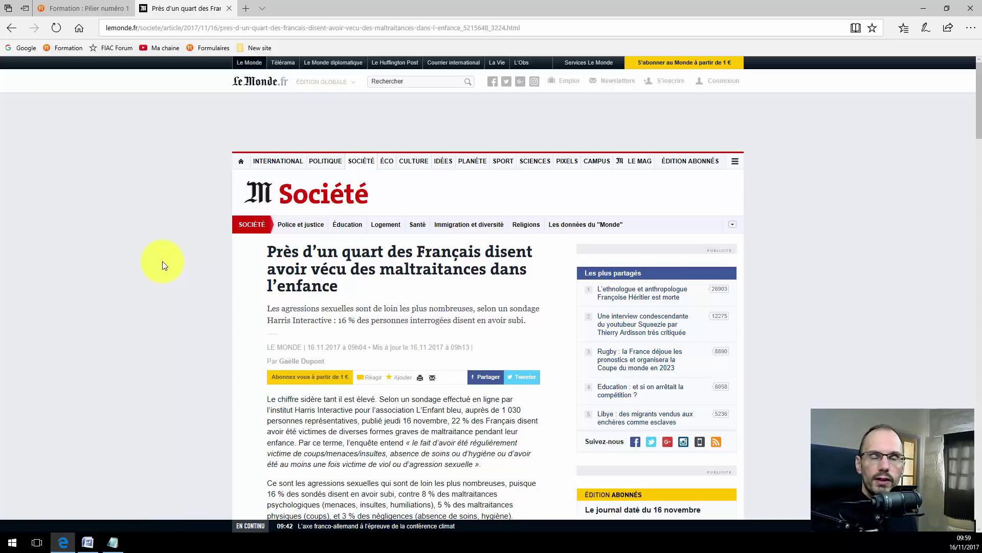
Step: Close the Le Monde article tab and return to the "Pilier numéro 1 : Bases et vocabulaire" training page
middle_click(169, 6)
left_click(786, 322)
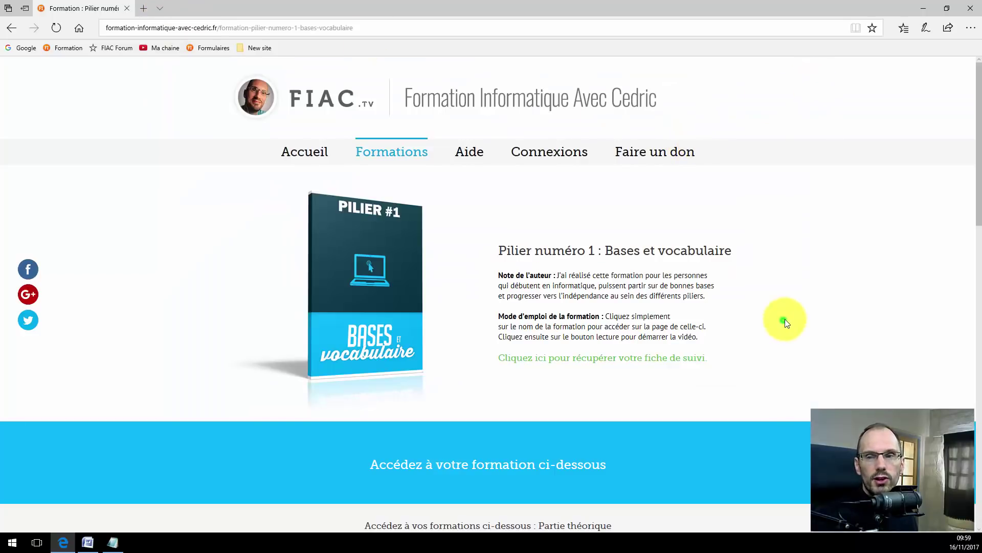